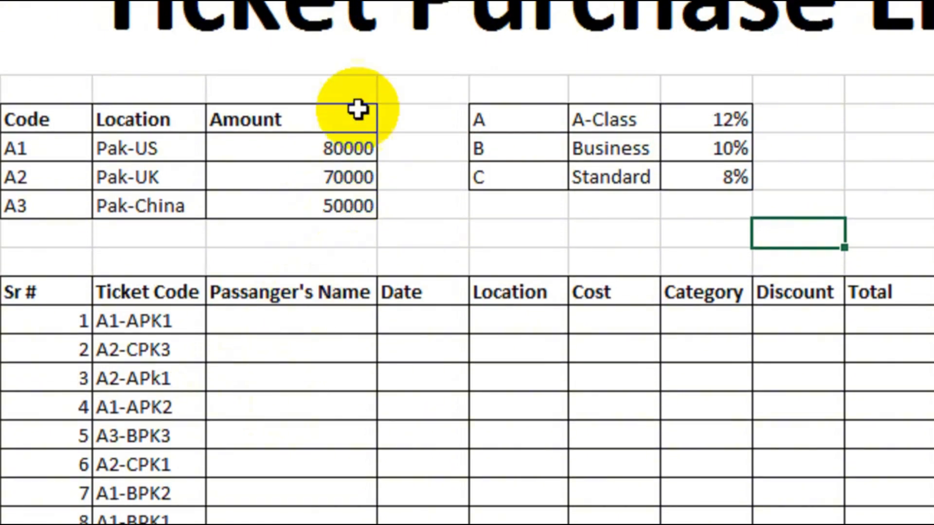
# - Fill the merged Ticket Purchase List title cell with near-black and set its text colour to white
pyautogui.click(382, 20)
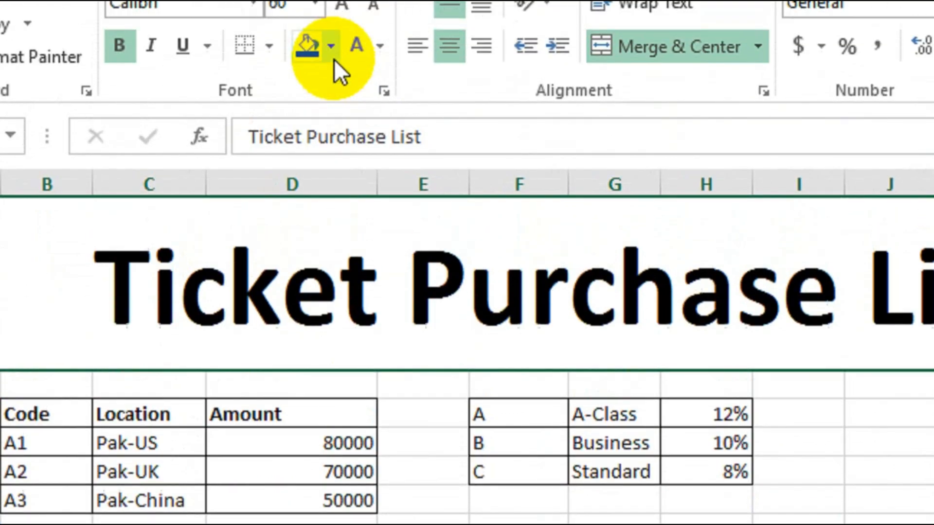
pyautogui.click(331, 103)
pyautogui.click(354, 269)
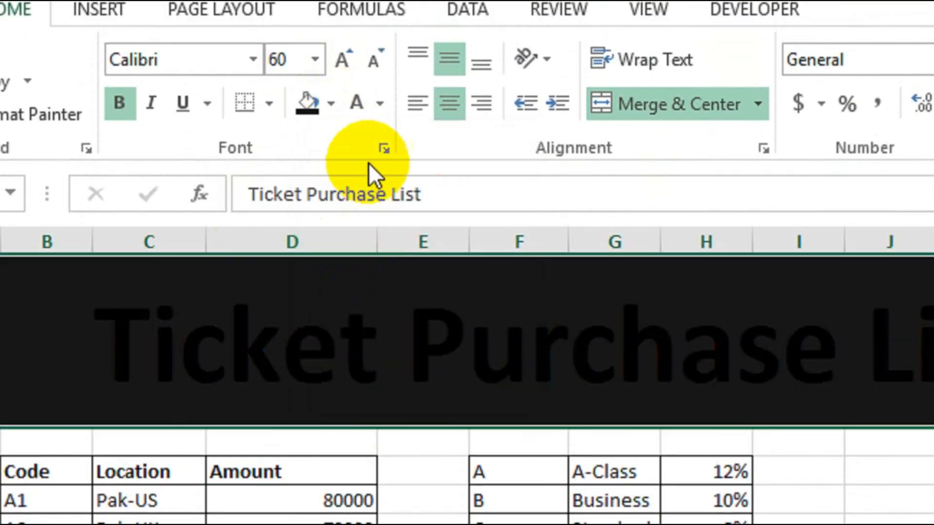
pyautogui.click(357, 103)
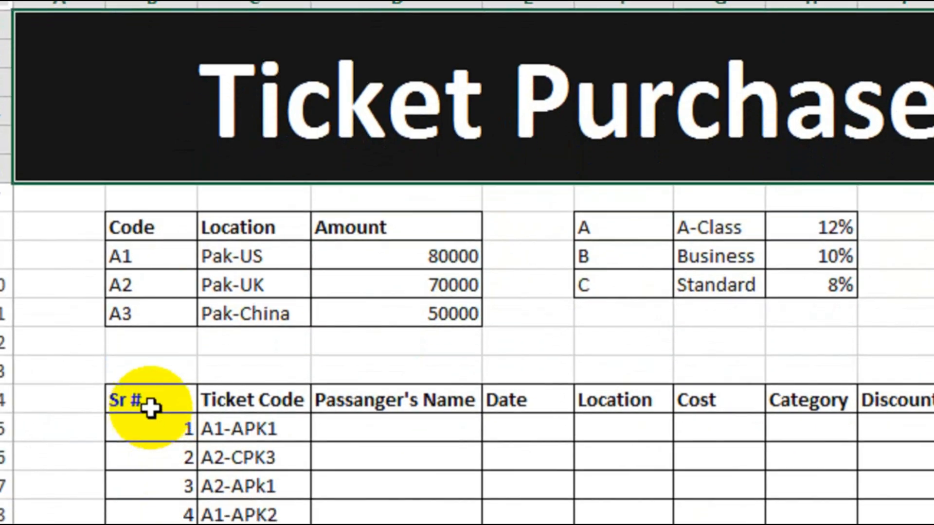
# - Fill the ticket table's header row, from Sr # to Total, with the standard light green
pyautogui.moveTo(105, 470); pyautogui.dragTo(911, 465)
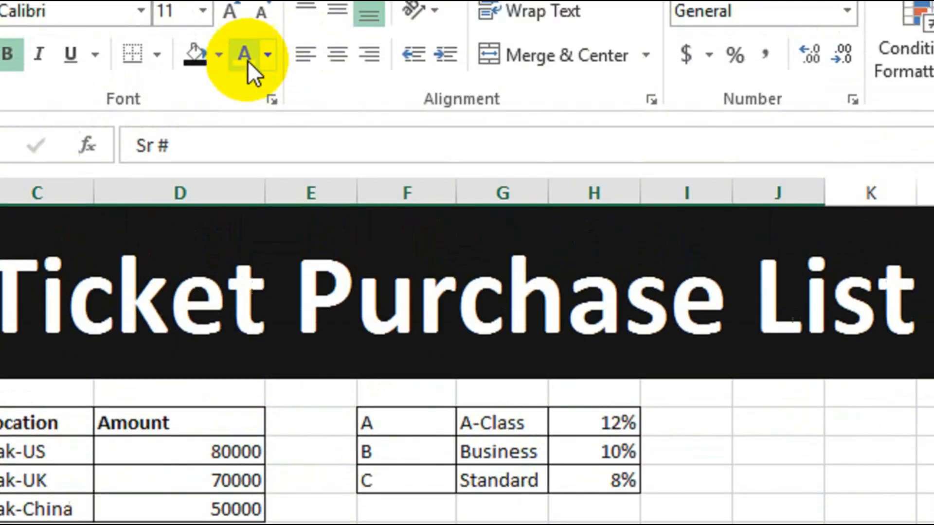
pyautogui.click(220, 116)
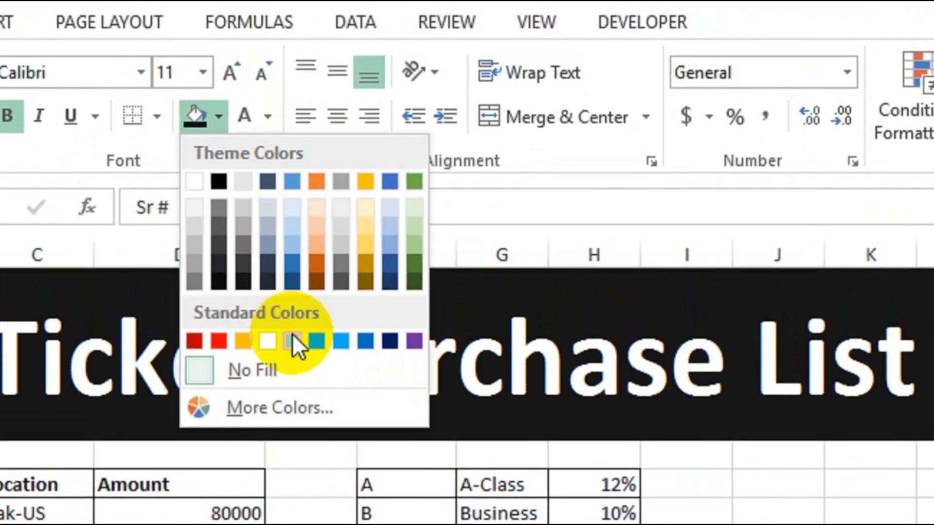
pyautogui.click(293, 336)
# - Fill the Code, Location and Amount header cells with dark blue and make their text white
pyautogui.moveTo(129, 389); pyautogui.dragTo(362, 388)
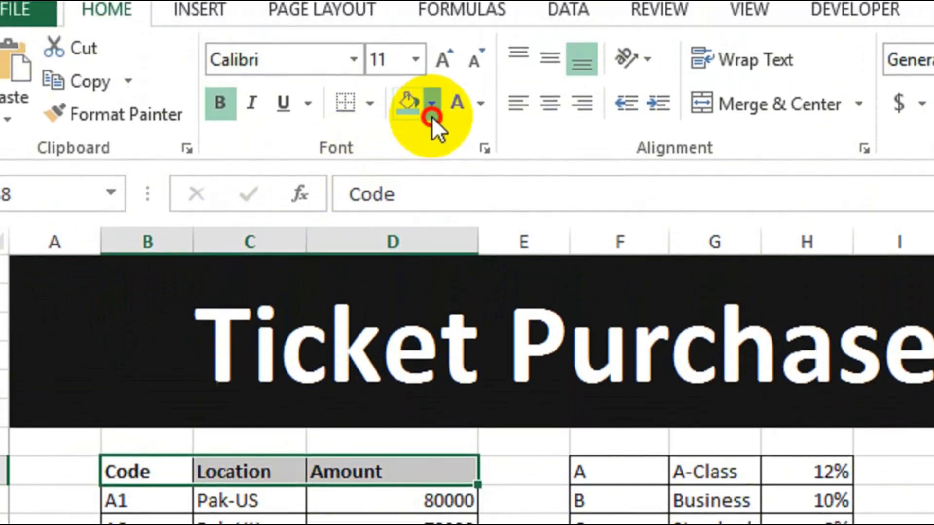
pyautogui.click(431, 20)
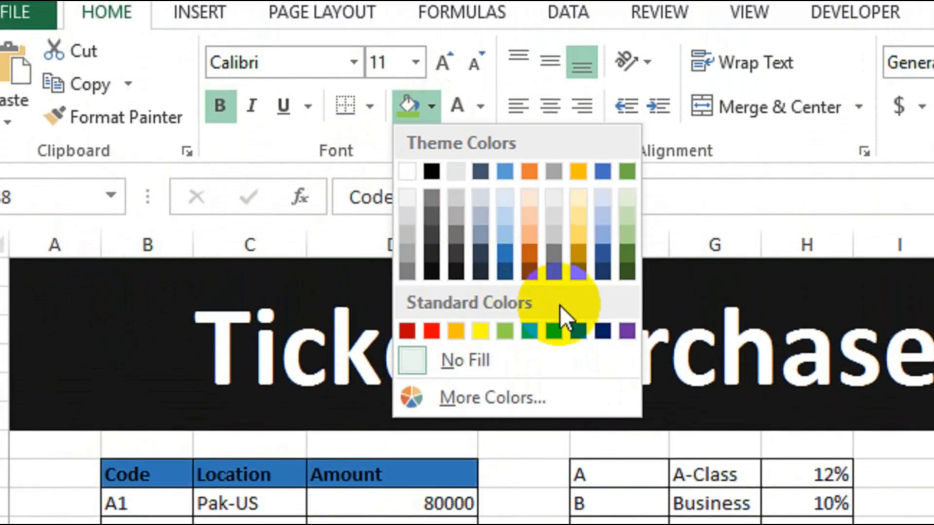
pyautogui.click(603, 331)
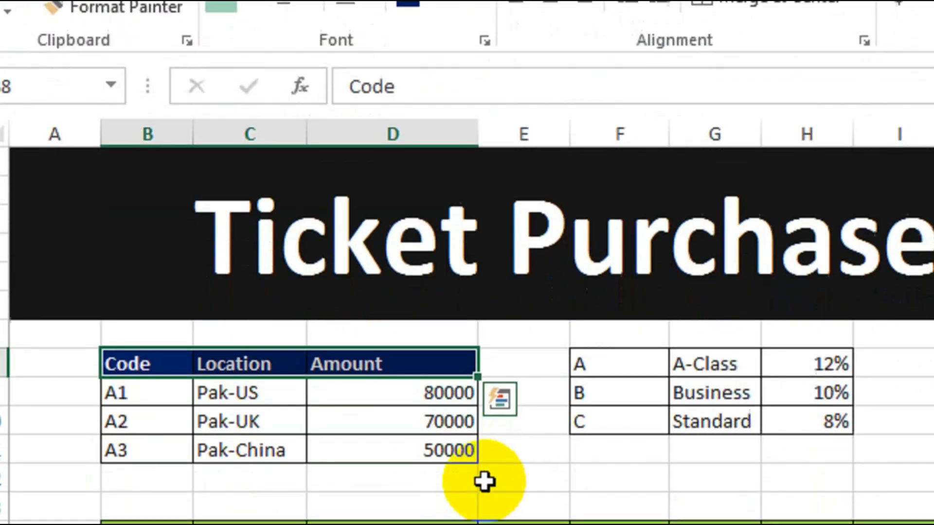
pyautogui.click(488, 509)
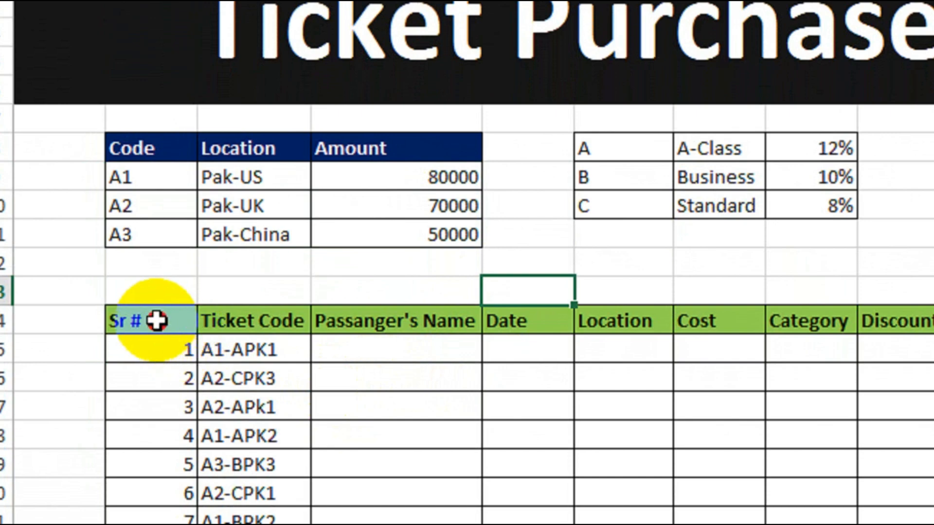
# - Look over the ticket table, the location code table and the class percentage table
pyautogui.moveTo(156, 321); pyautogui.dragTo(925, 467)
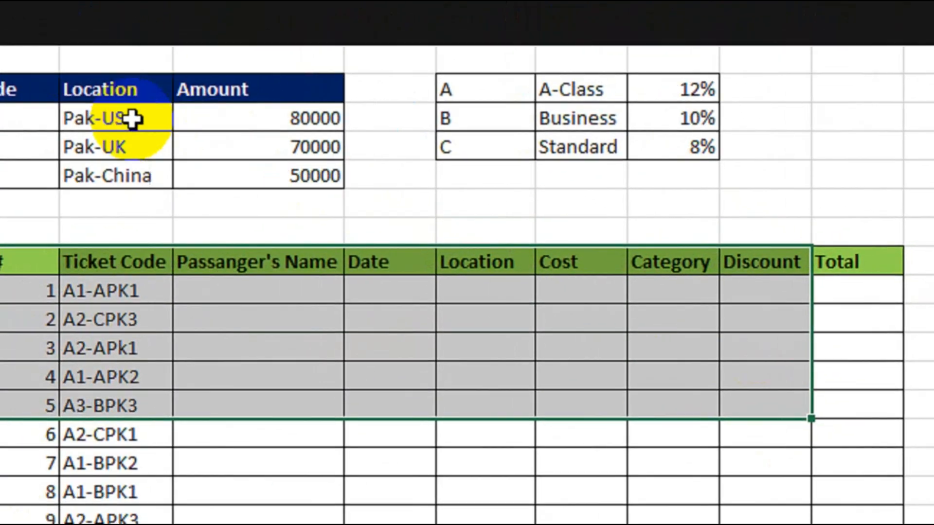
pyautogui.moveTo(117, 89); pyautogui.dragTo(253, 169)
pyautogui.moveTo(34, 88); pyautogui.dragTo(325, 181)
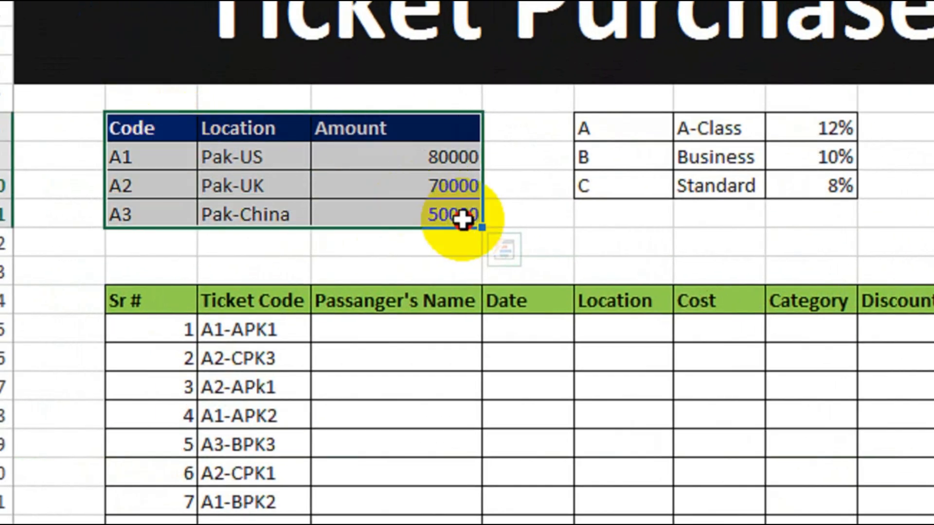
pyautogui.moveTo(621, 136); pyautogui.dragTo(799, 202)
pyautogui.click(533, 253)
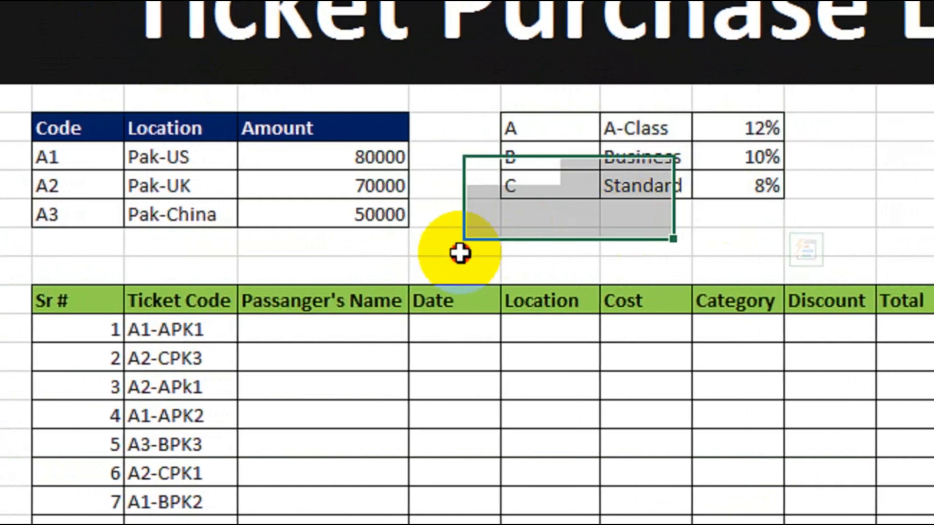
# - Examine each column of the ticket table in order, from Sr # and Ticket Code through Discount and Total
pyautogui.moveTo(72, 301); pyautogui.dragTo(80, 453)
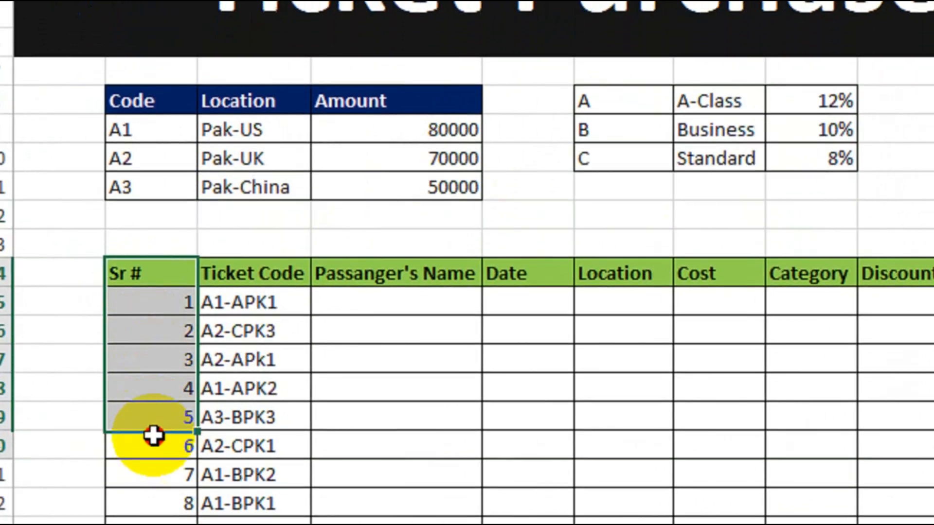
pyautogui.moveTo(154, 436); pyautogui.dragTo(153, 485)
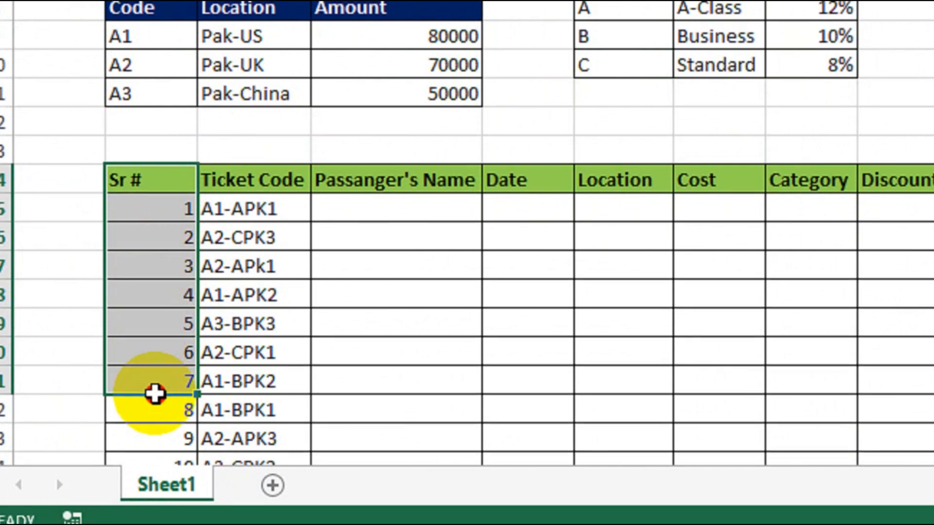
pyautogui.click(270, 210)
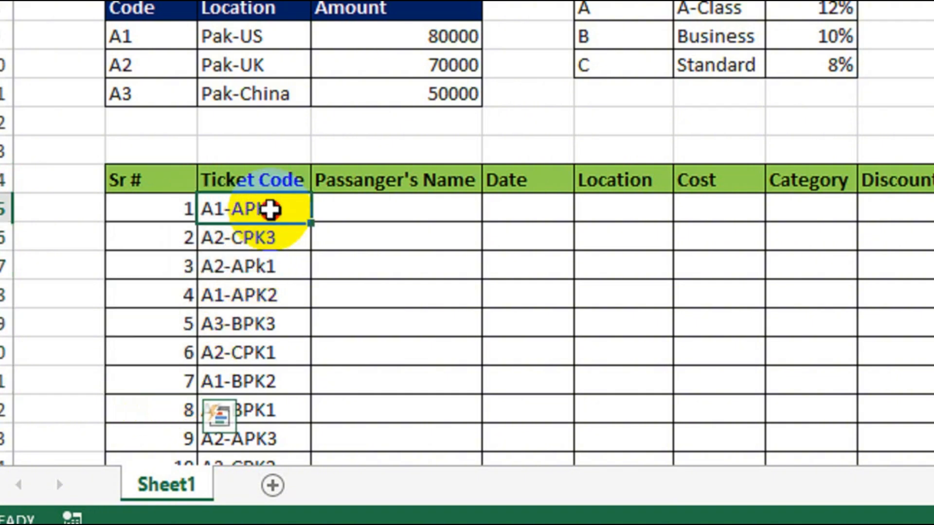
pyautogui.moveTo(270, 211); pyautogui.dragTo(275, 268)
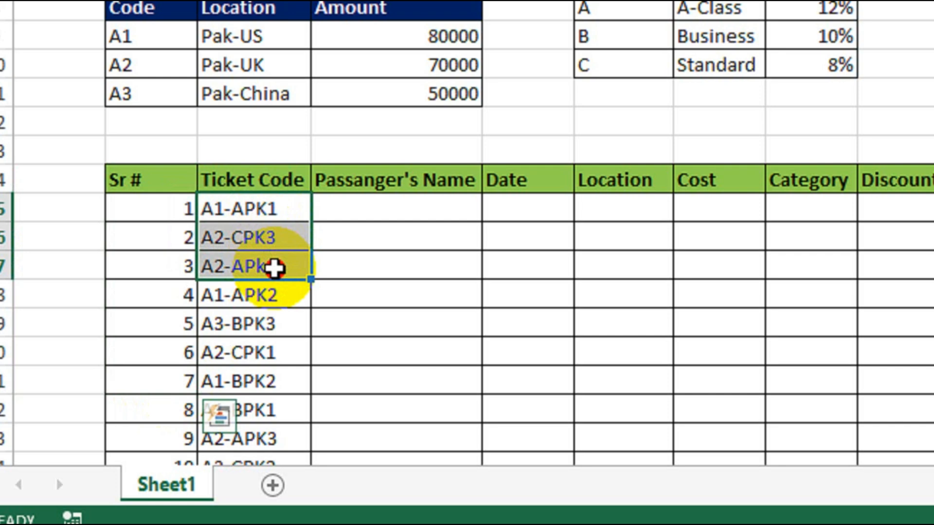
pyautogui.moveTo(279, 184); pyautogui.dragTo(277, 238)
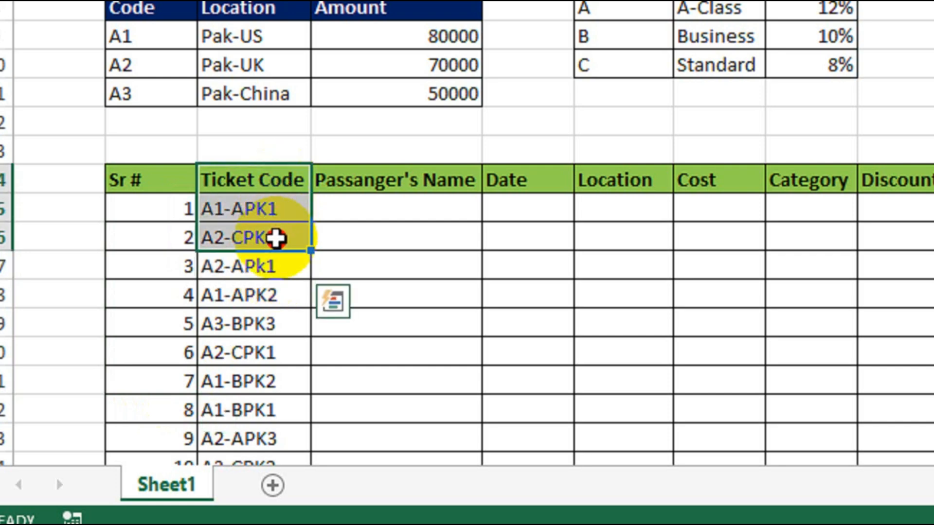
pyautogui.moveTo(370, 192); pyautogui.dragTo(370, 262)
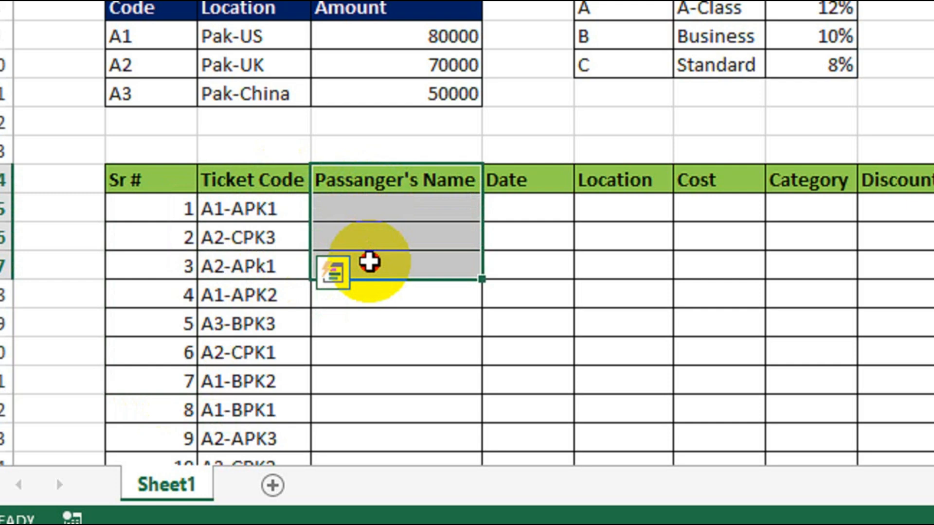
pyautogui.moveTo(535, 187); pyautogui.dragTo(548, 253)
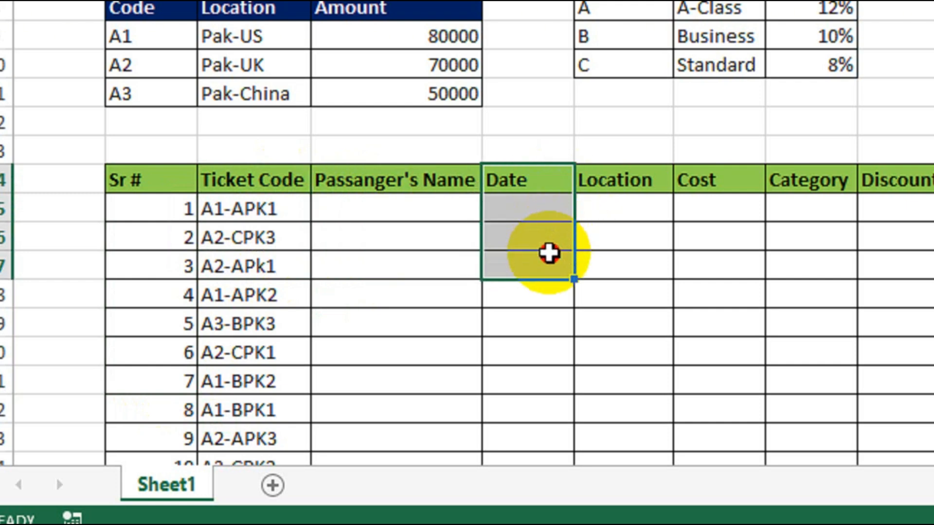
pyautogui.moveTo(626, 179); pyautogui.dragTo(614, 289)
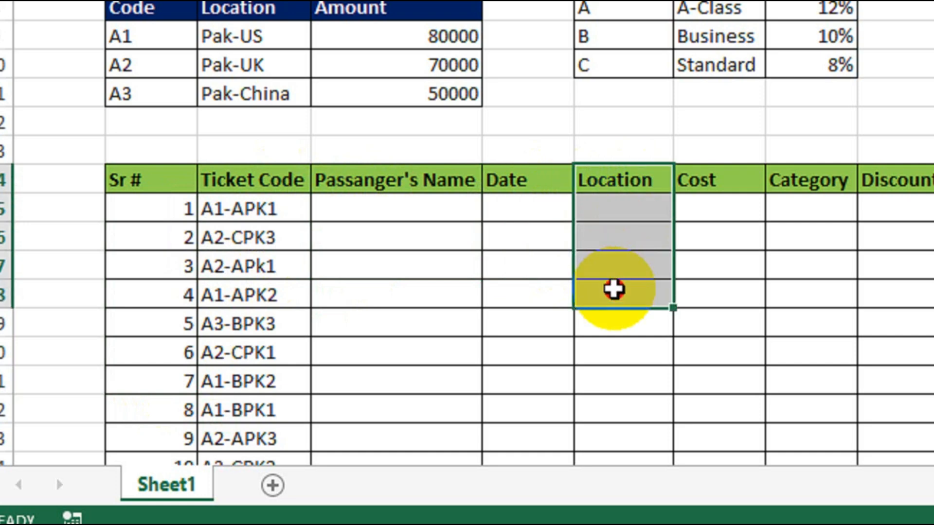
pyautogui.moveTo(701, 185); pyautogui.dragTo(688, 314)
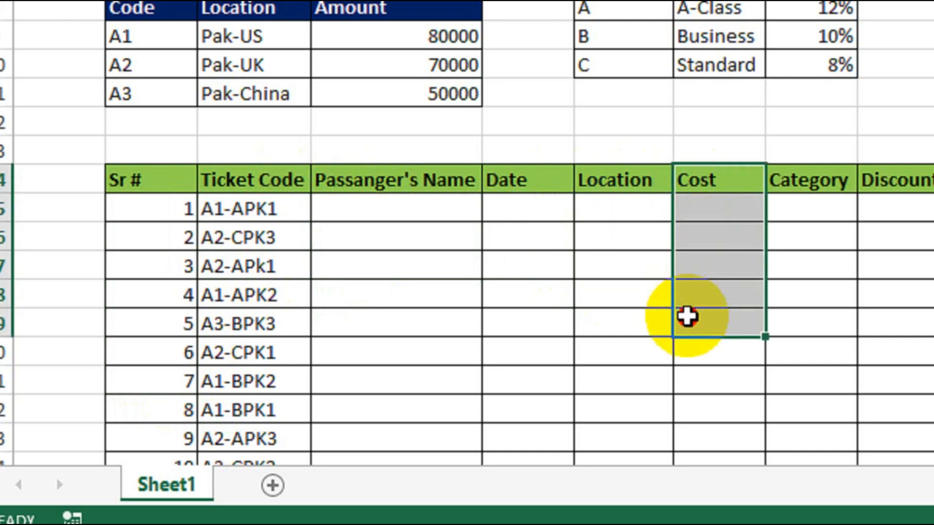
pyautogui.moveTo(771, 182); pyautogui.dragTo(764, 253)
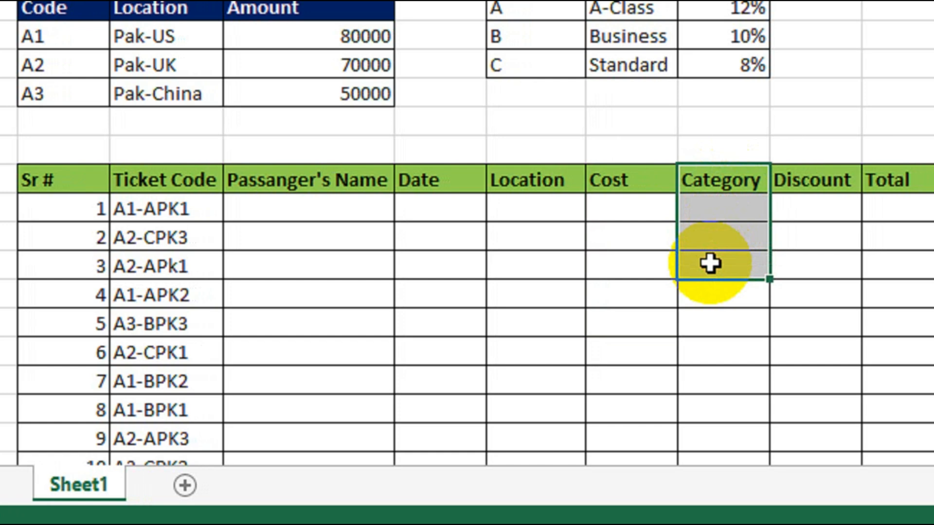
pyautogui.moveTo(805, 187); pyautogui.dragTo(817, 283)
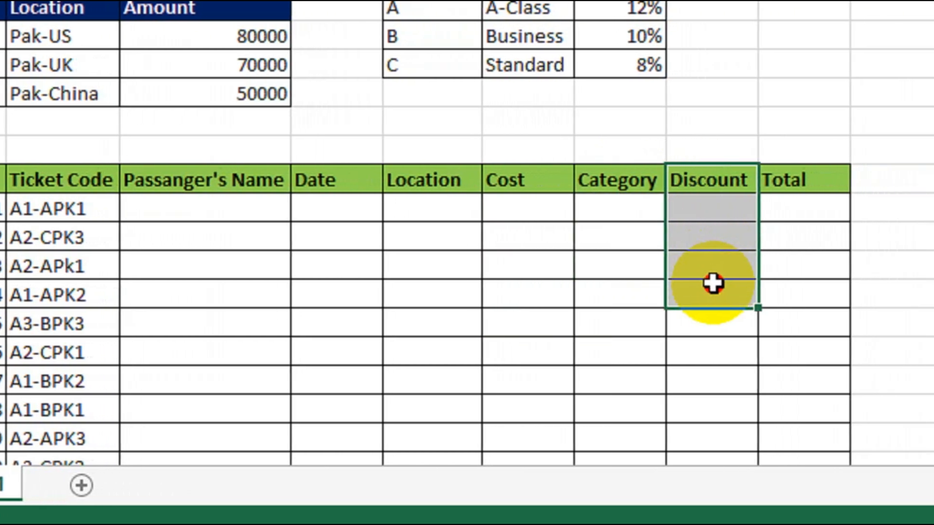
pyautogui.moveTo(775, 181); pyautogui.dragTo(779, 283)
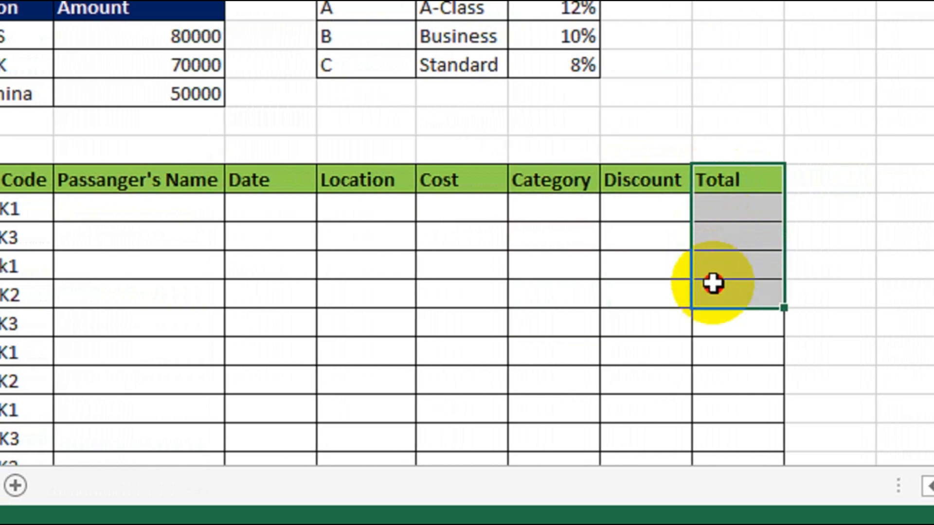
pyautogui.moveTo(713, 283); pyautogui.dragTo(709, 319)
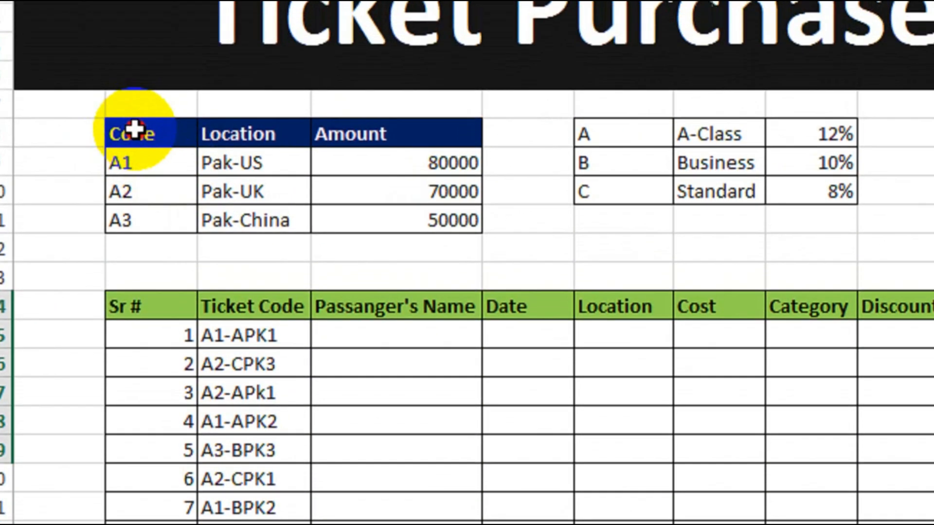
# - Examine the location table's codes, locations and amounts, and each row of the class table with its percentage
pyautogui.moveTo(134, 129); pyautogui.dragTo(399, 229)
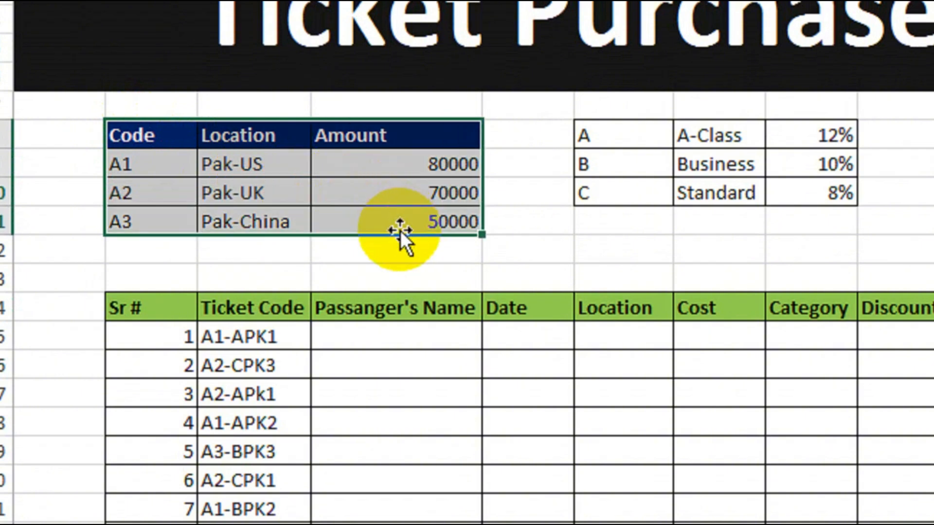
pyautogui.moveTo(152, 141); pyautogui.dragTo(152, 217)
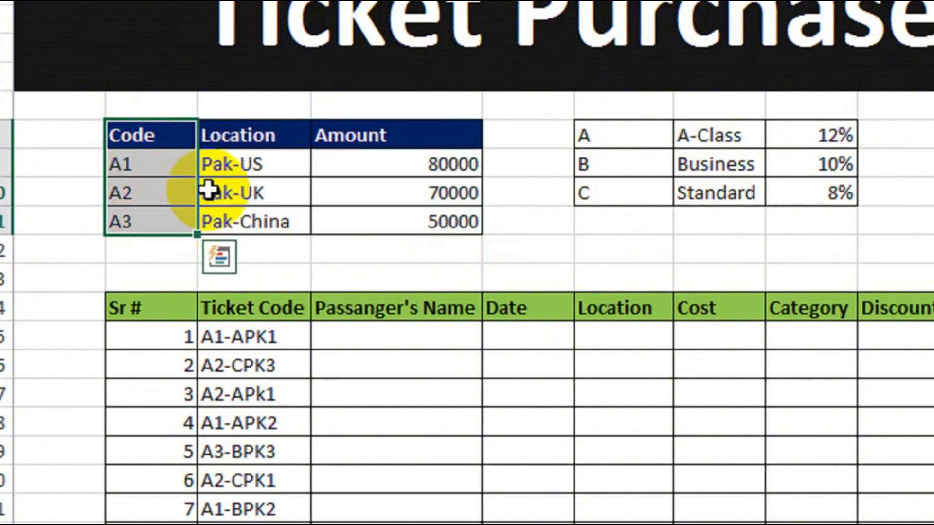
pyautogui.moveTo(238, 135); pyautogui.dragTo(247, 221)
pyautogui.moveTo(351, 136); pyautogui.dragTo(369, 224)
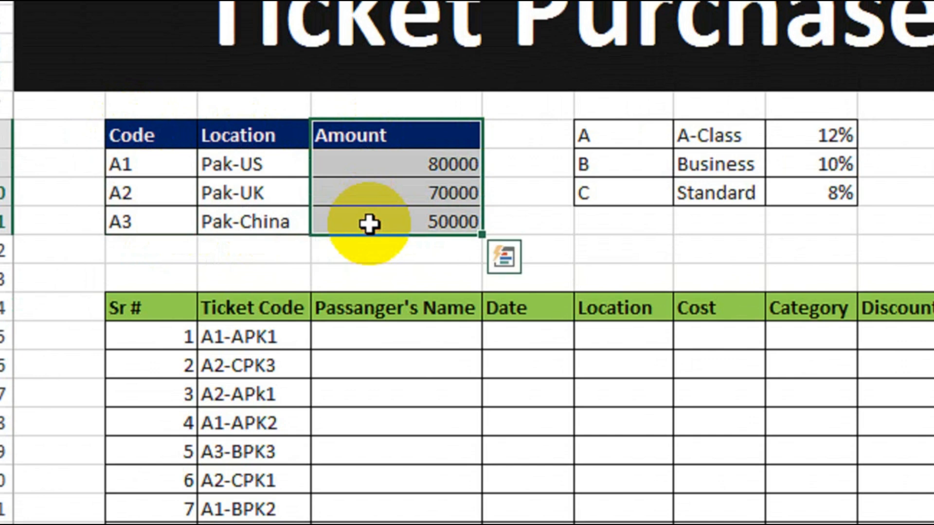
pyautogui.click(616, 143)
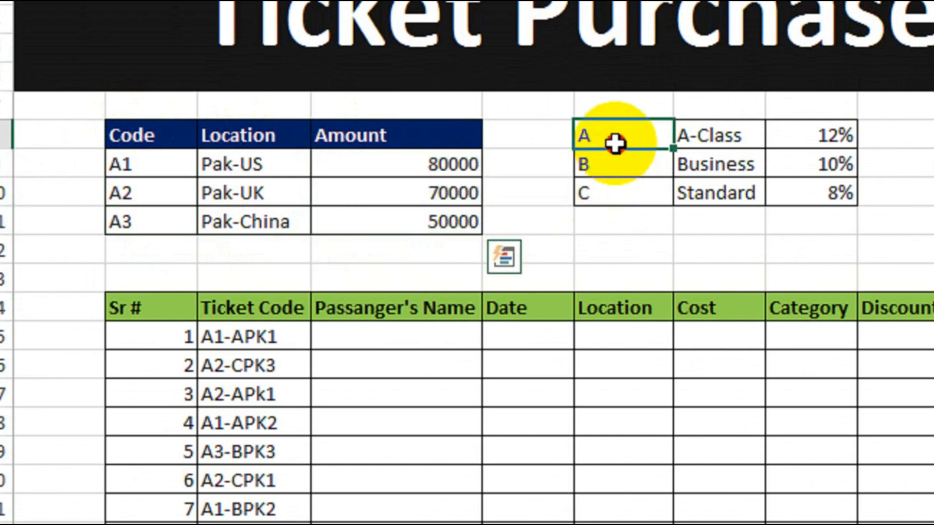
pyautogui.moveTo(615, 144); pyautogui.dragTo(709, 133)
pyautogui.moveTo(605, 164); pyautogui.dragTo(703, 169)
pyautogui.moveTo(605, 202); pyautogui.dragTo(704, 193)
pyautogui.moveTo(615, 141); pyautogui.dragTo(835, 138)
pyautogui.moveTo(636, 169); pyautogui.dragTo(800, 169)
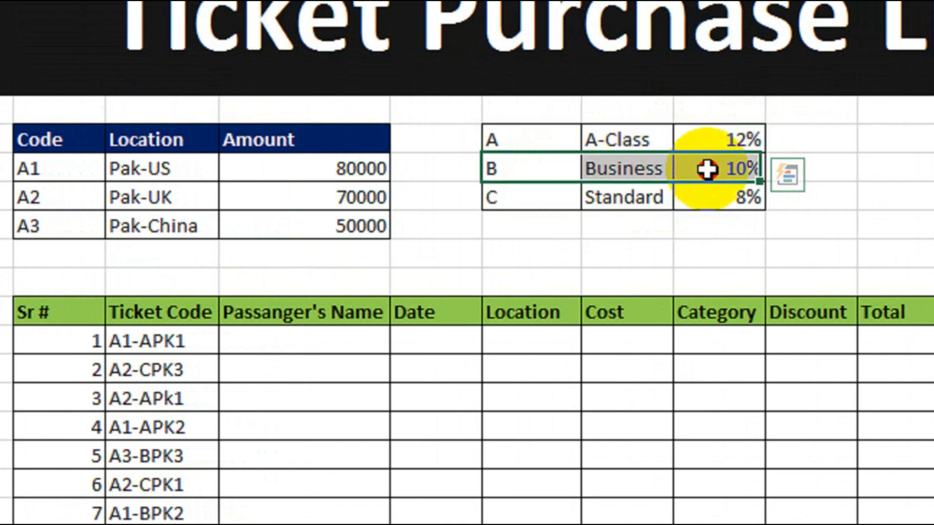
pyautogui.moveTo(537, 200); pyautogui.dragTo(714, 203)
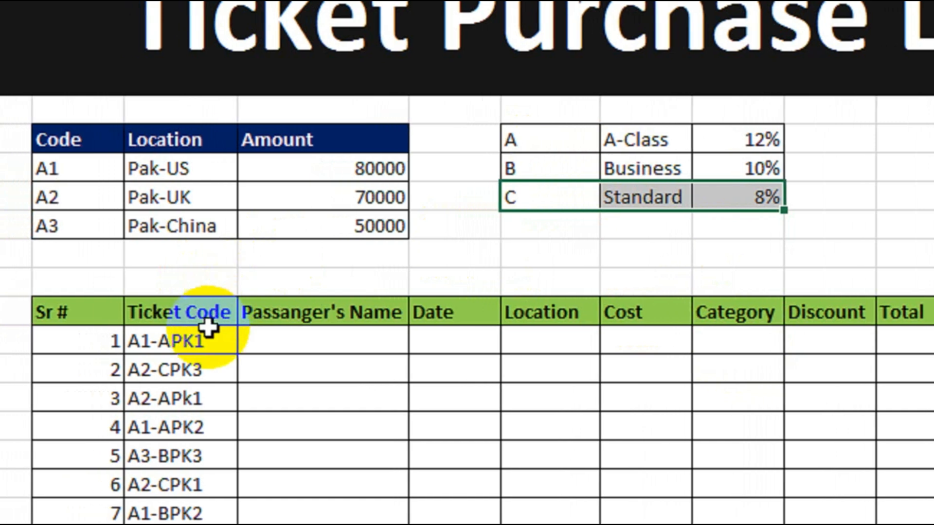
# - Compare the entries in the Ticket Code column with the codes in the location table
pyautogui.moveTo(209, 328); pyautogui.dragTo(222, 392)
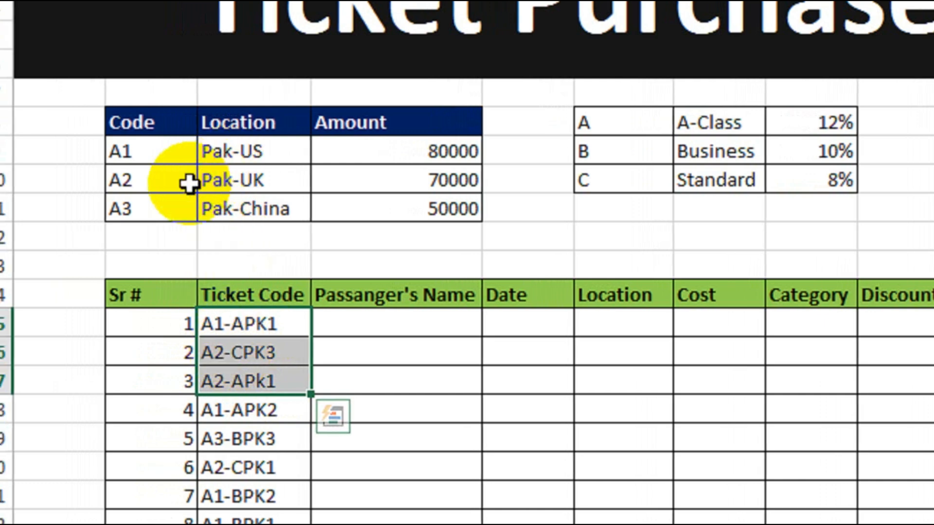
pyautogui.moveTo(224, 329); pyautogui.dragTo(219, 349)
pyautogui.moveTo(219, 305); pyautogui.dragTo(229, 436)
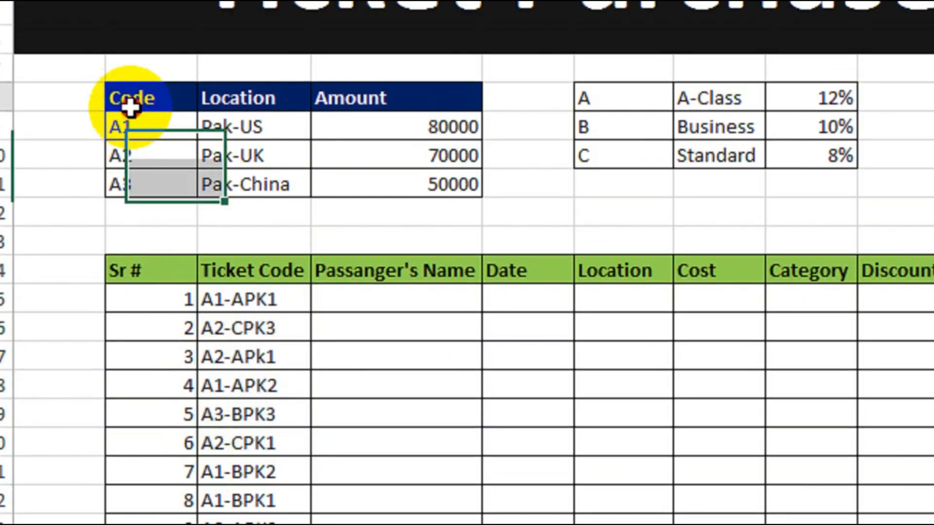
pyautogui.moveTo(129, 32); pyautogui.dragTo(136, 70)
pyautogui.moveTo(136, 151); pyautogui.dragTo(141, 191)
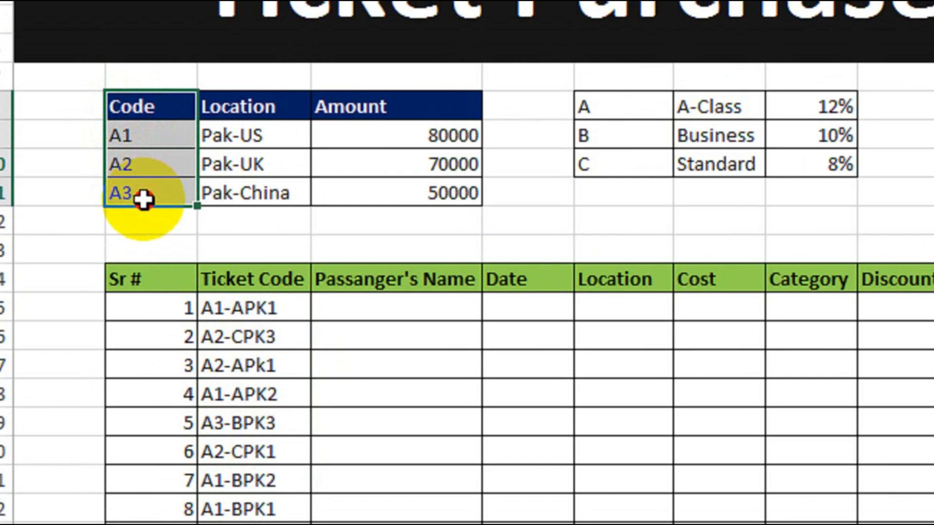
pyautogui.moveTo(144, 199); pyautogui.dragTo(173, 194)
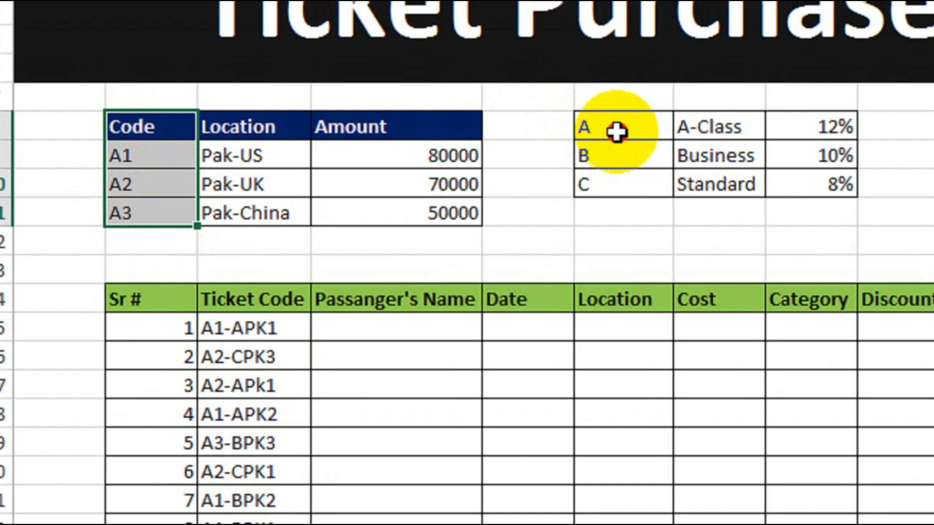
# - Examine the class codes A to C, the first ticket code and the empty Passanger's Name column
pyautogui.moveTo(617, 125); pyautogui.dragTo(622, 176)
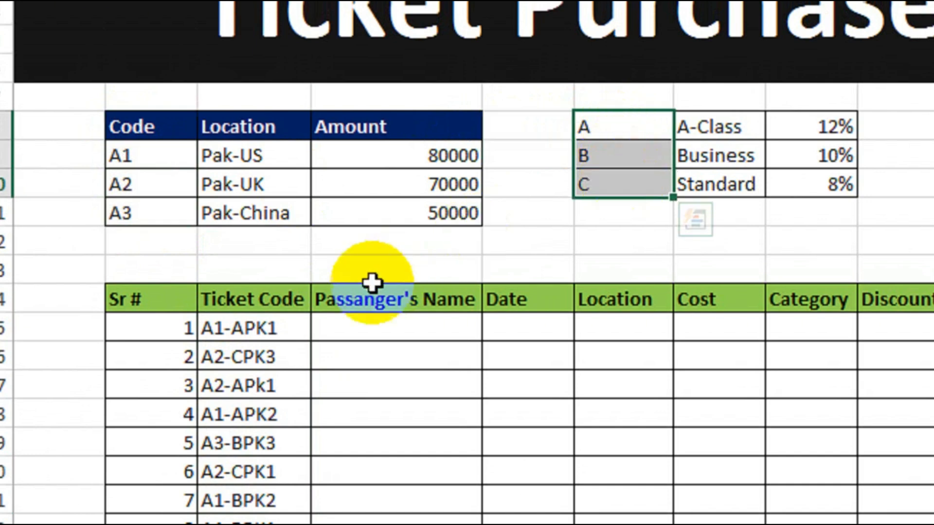
pyautogui.click(257, 332)
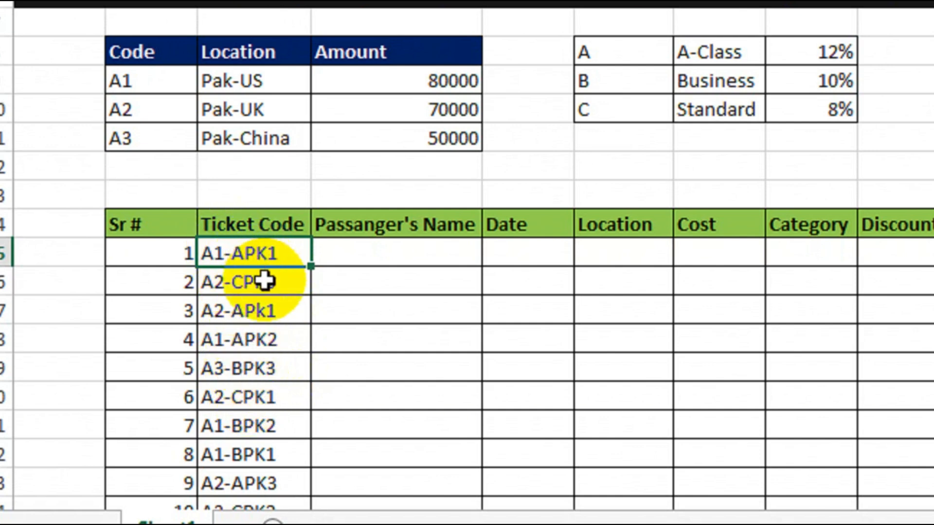
pyautogui.doubleClick(341, 251)
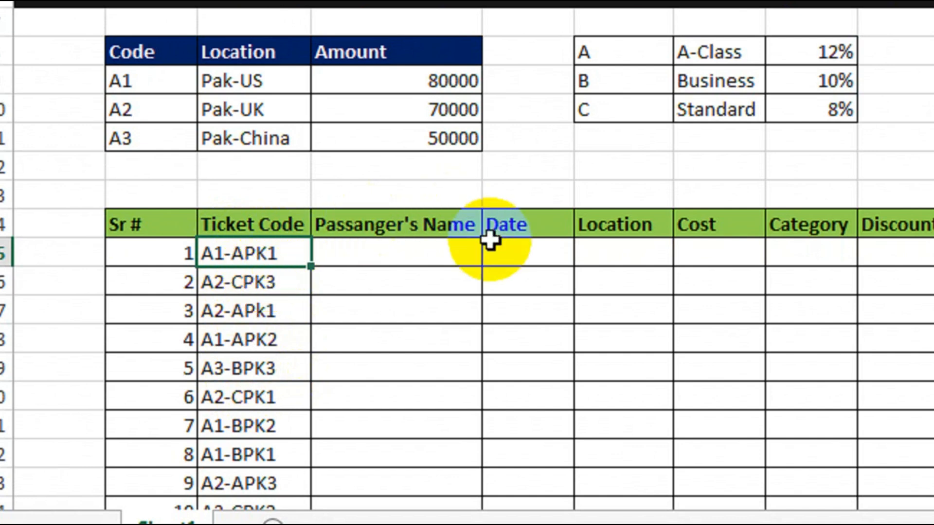
pyautogui.moveTo(437, 248); pyautogui.dragTo(427, 356)
pyautogui.moveTo(427, 297); pyautogui.dragTo(434, 396)
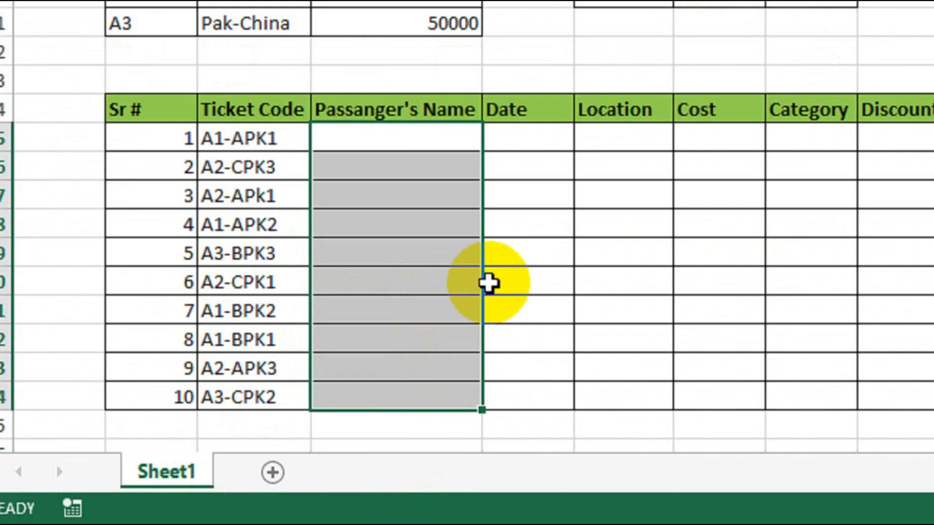
# - Enter 1-Jan-2021 as the first ticket's date and fill the Date column as a daily series through ticket 10
pyautogui.click(563, 144)
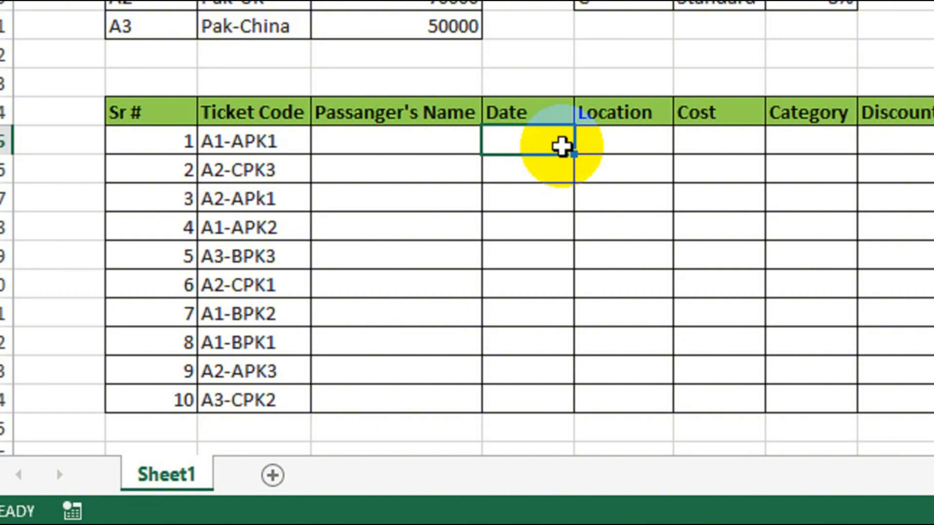
pyautogui.write('1-Jan')
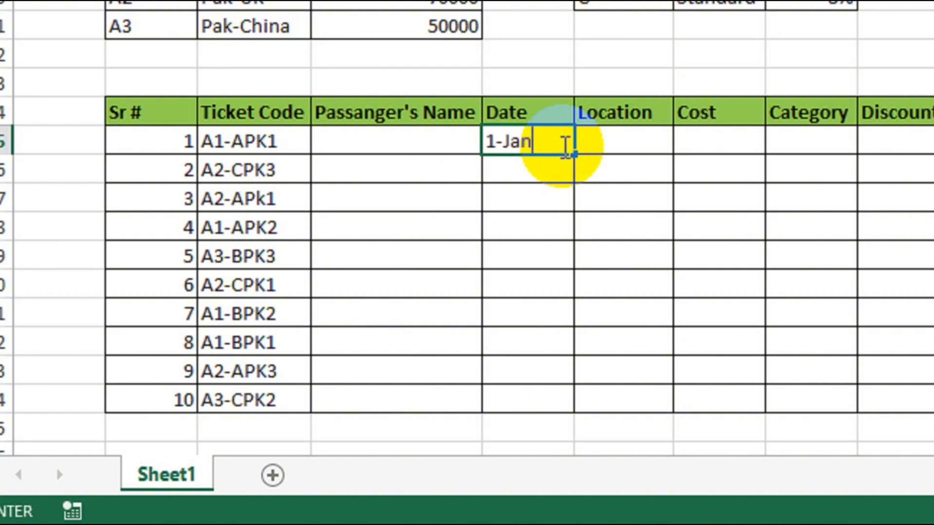
pyautogui.write('-2021')
pyautogui.press('Return')
pyautogui.click(559, 145)
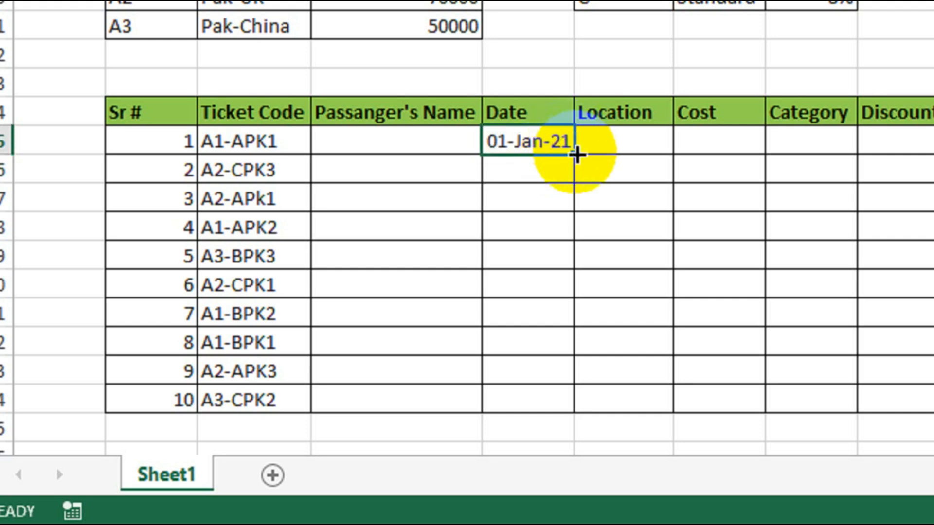
pyautogui.moveTo(577, 155); pyautogui.dragTo(532, 406)
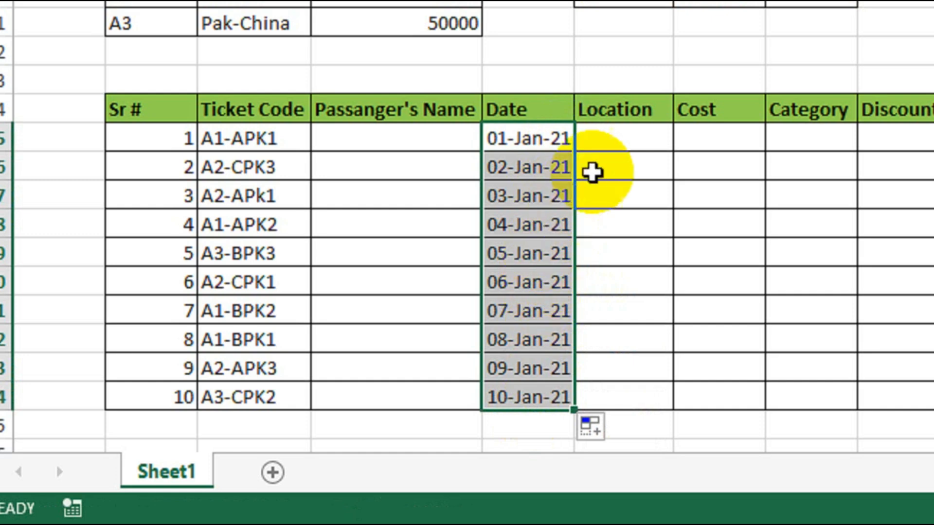
# - Begin a VLOOKUP in the first Location cell, using LEFT(C15,2) on the ticket code as the lookup value
pyautogui.click(618, 140)
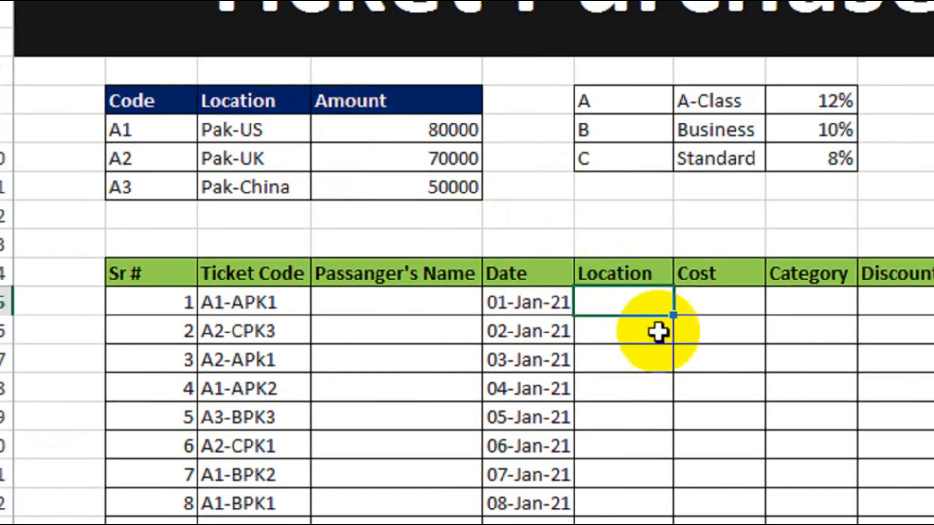
pyautogui.write('vl')
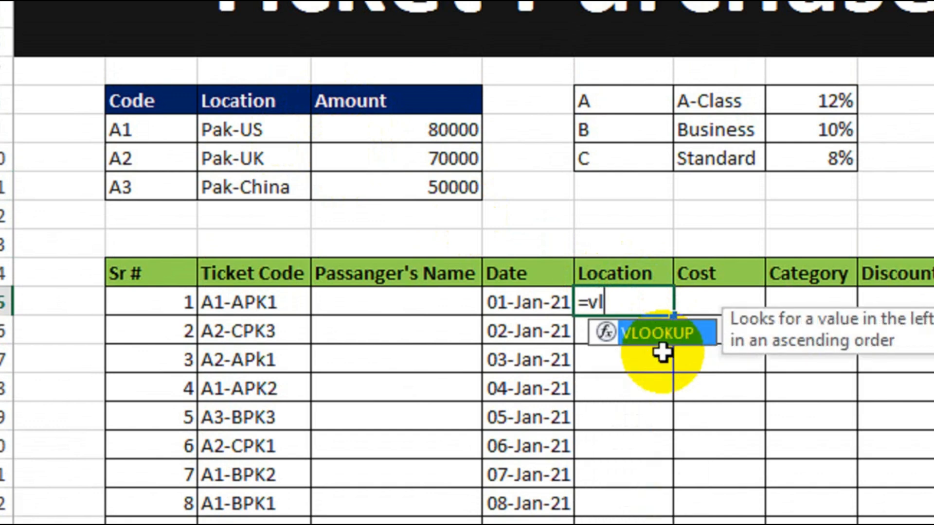
pyautogui.write('oo')
pyautogui.press('Tab')
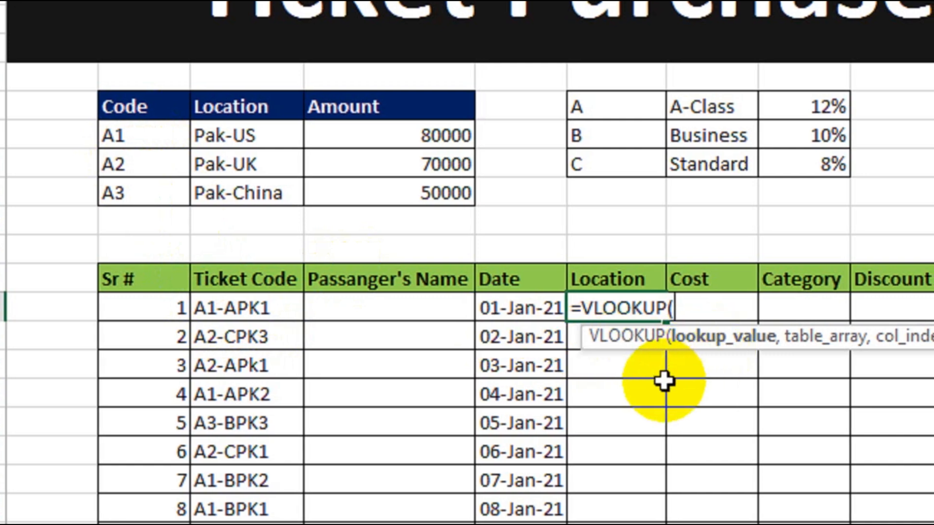
pyautogui.write('le')
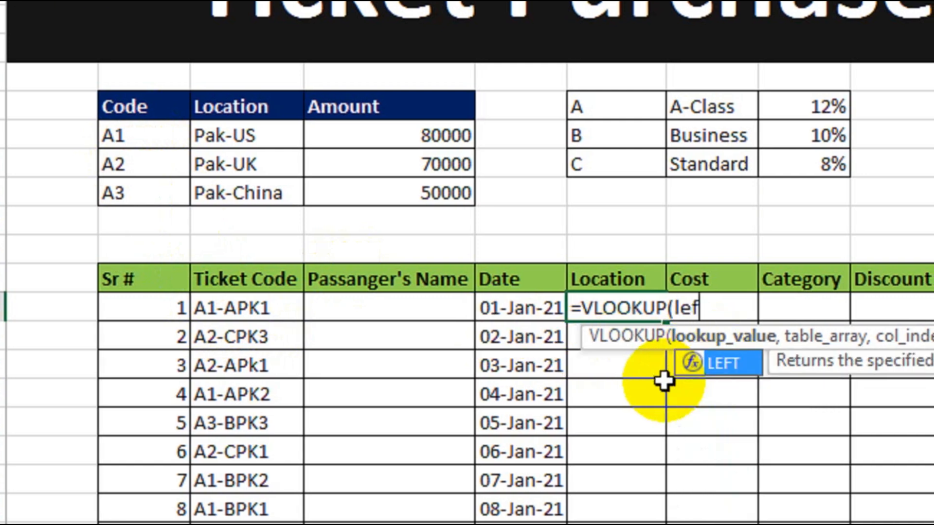
pyautogui.write('f')
pyautogui.press('Tab')
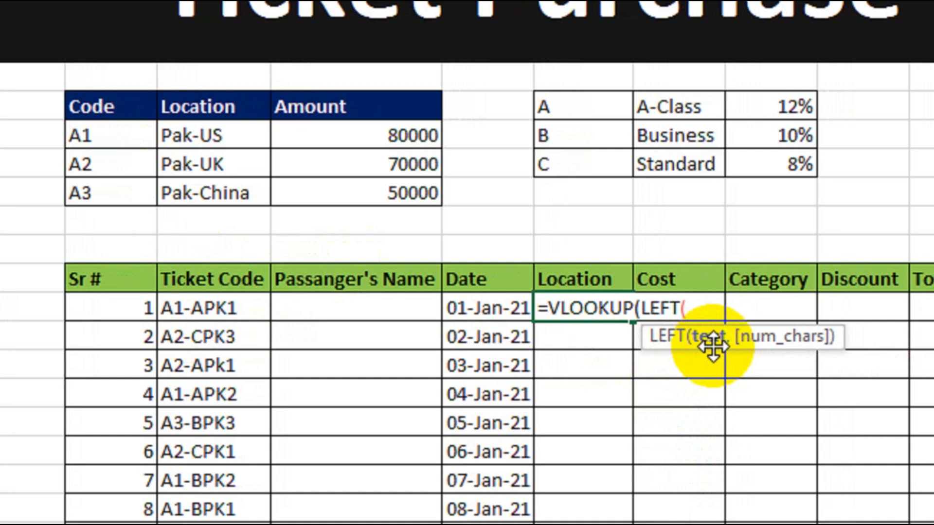
pyautogui.click(234, 308)
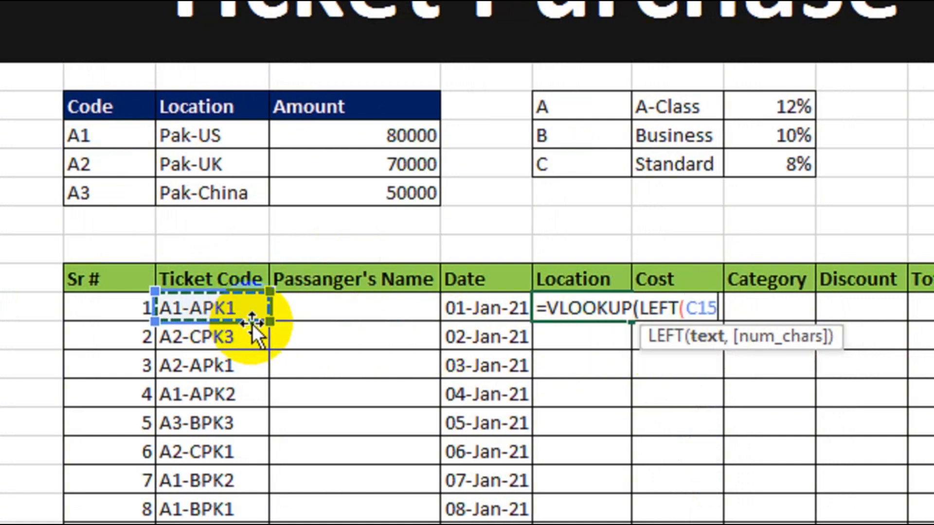
pyautogui.write(',2')
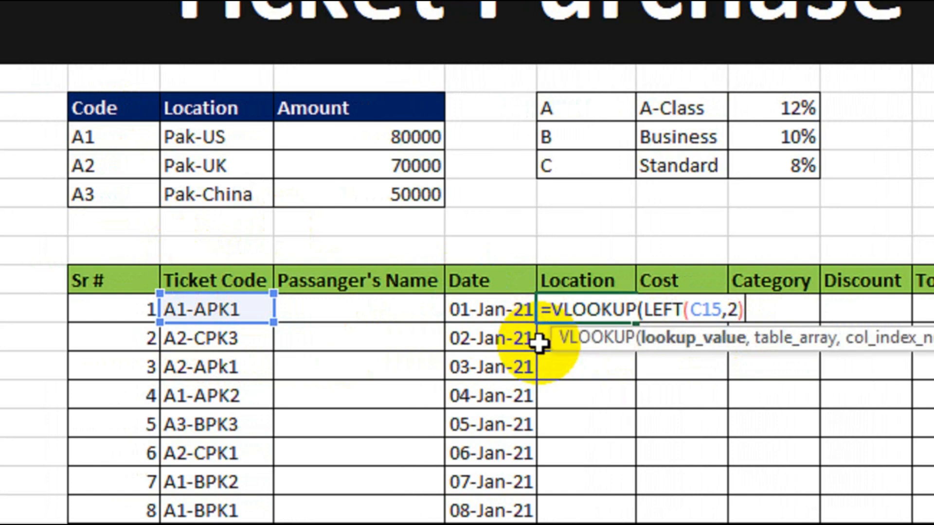
# - Complete the Location lookup with the location table $B$8:$D$11, column index 2 and exact match 0
pyautogui.write(',')
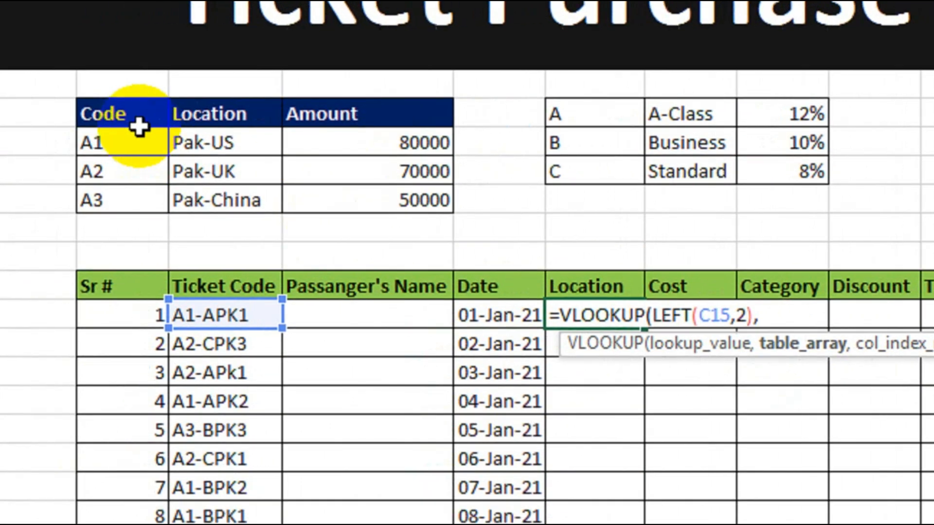
pyautogui.click(58, 117)
pyautogui.moveTo(204, 137); pyautogui.dragTo(394, 203)
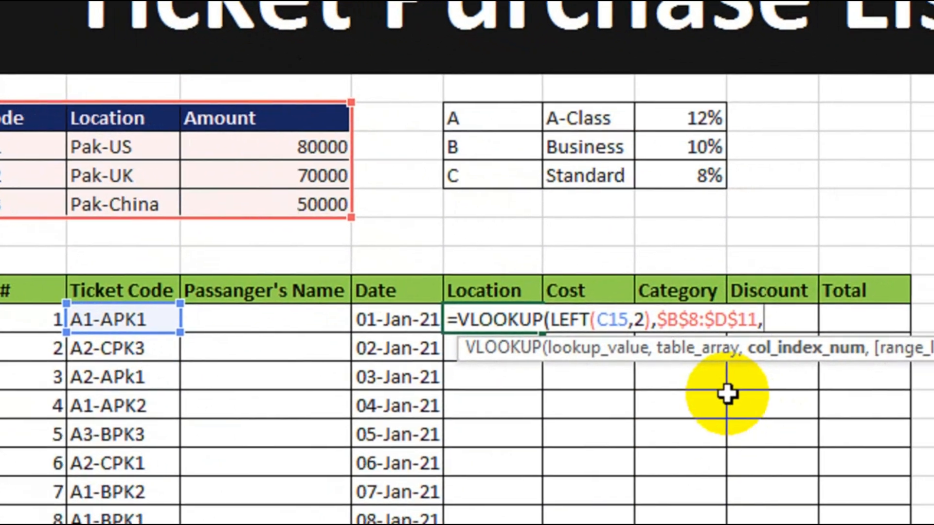
pyautogui.write('2,0')
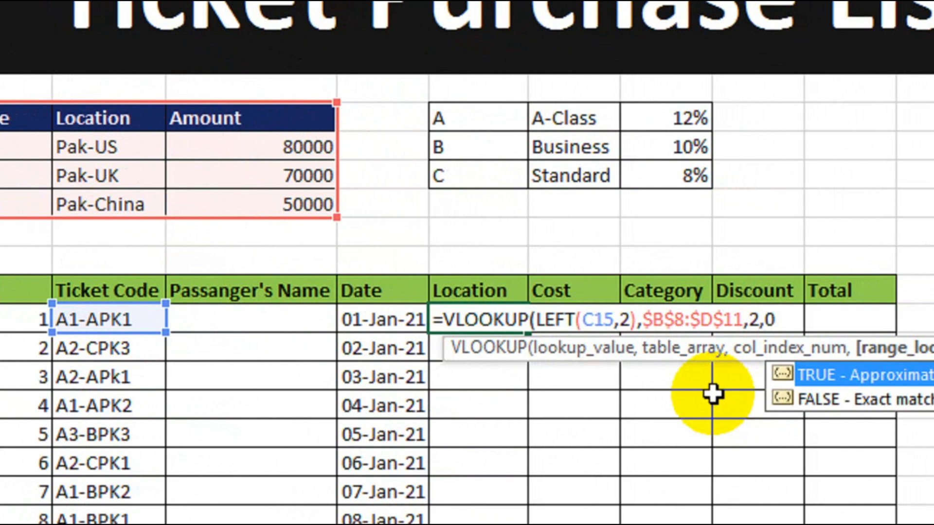
pyautogui.write(')')
pyautogui.press('Return')
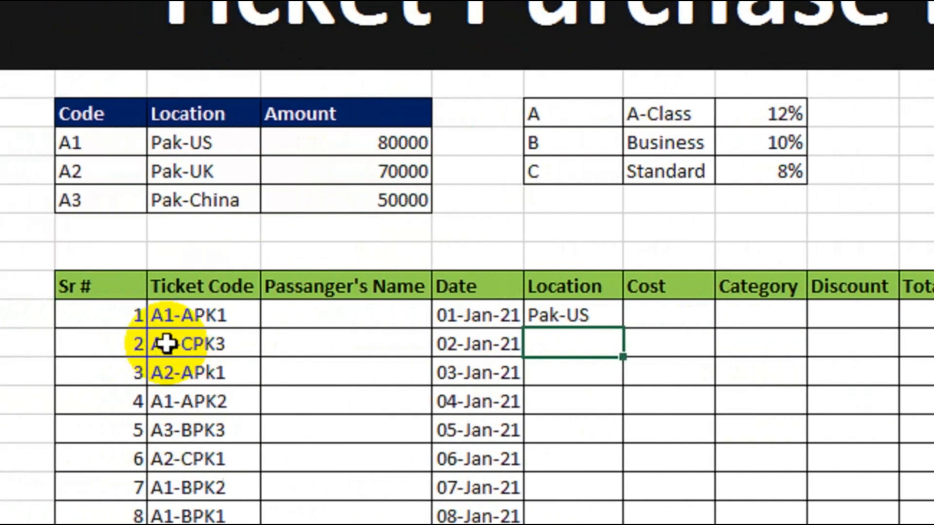
# - Check the first ticket's location against the location table, and copy the Location formula down to all ten tickets
pyautogui.click(73, 328)
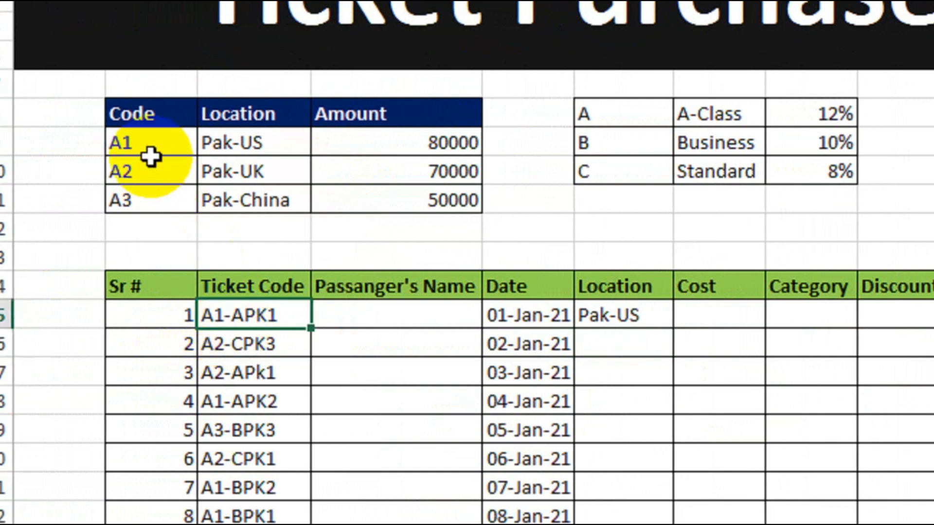
pyautogui.moveTo(152, 141); pyautogui.dragTo(223, 141)
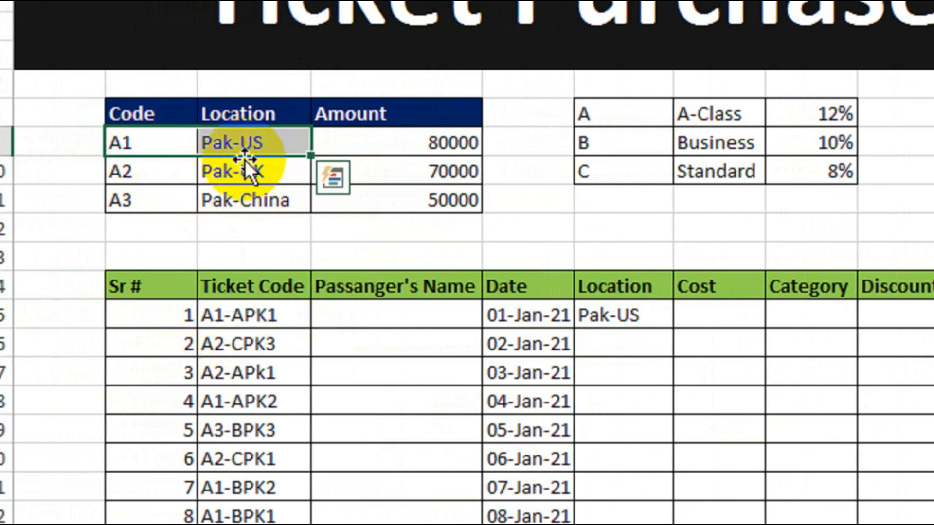
pyautogui.click(628, 315)
pyautogui.moveTo(673, 328); pyautogui.dragTo(674, 500)
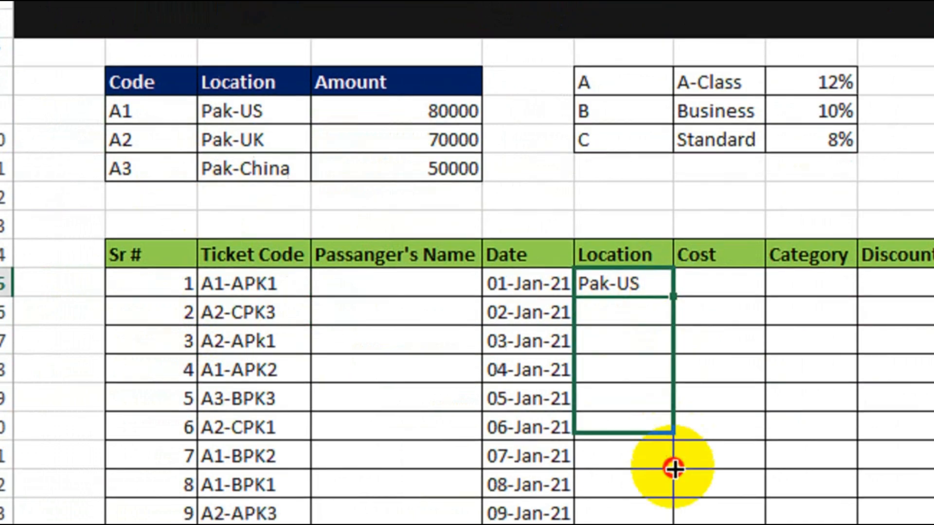
pyautogui.moveTo(674, 468); pyautogui.dragTo(675, 430)
# - Compare the filled locations of tickets 2 and 5 with their ticket codes and the location table
pyautogui.click(632, 314)
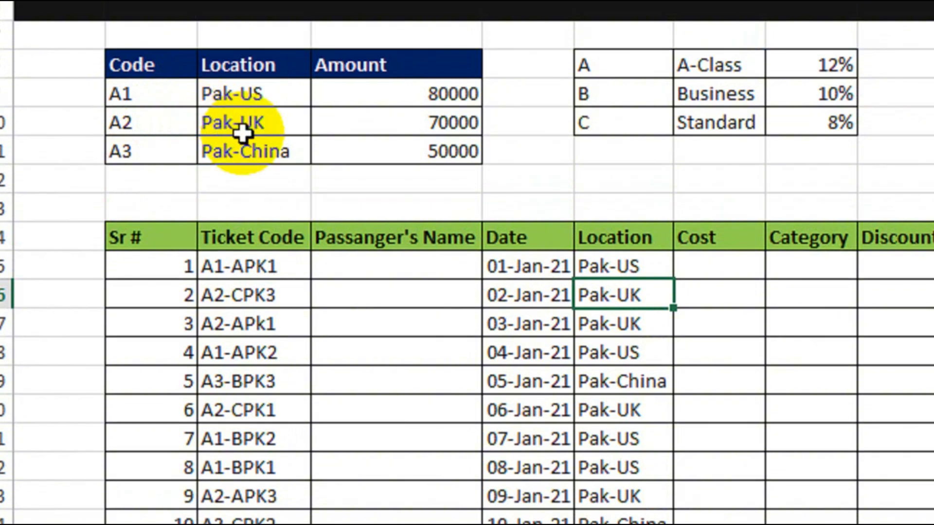
pyautogui.click(246, 6)
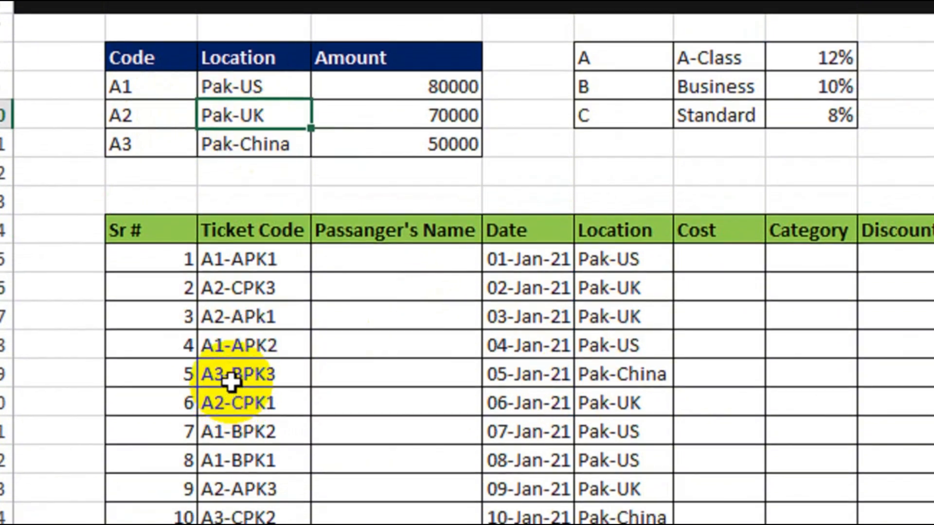
pyautogui.click(231, 383)
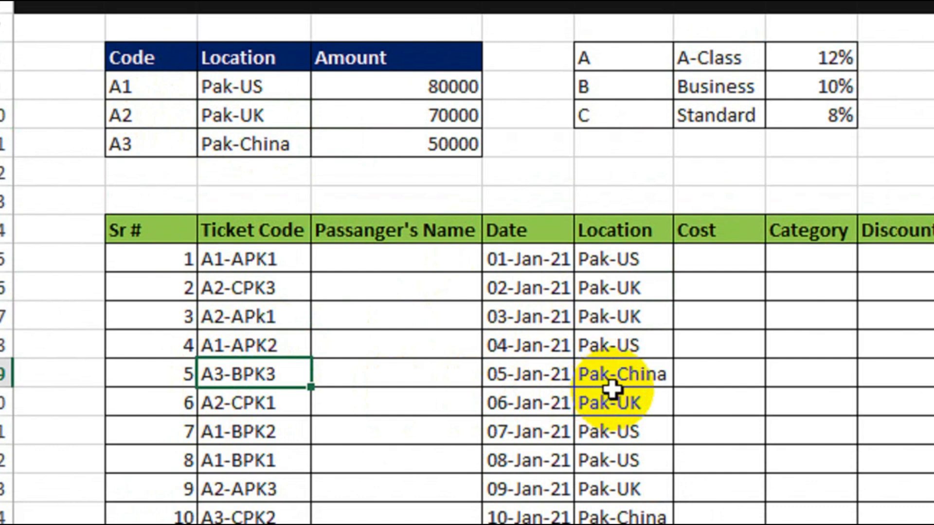
pyautogui.click(215, 146)
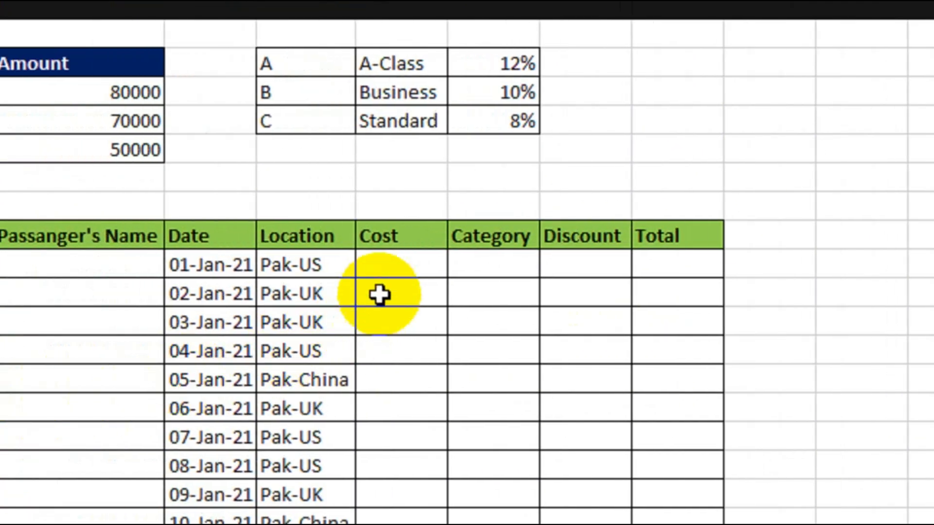
# - Copy the VLOOKUP formula text from the first Location cell into the first Cost cell, keeping its C15 reference
pyautogui.click(399, 271)
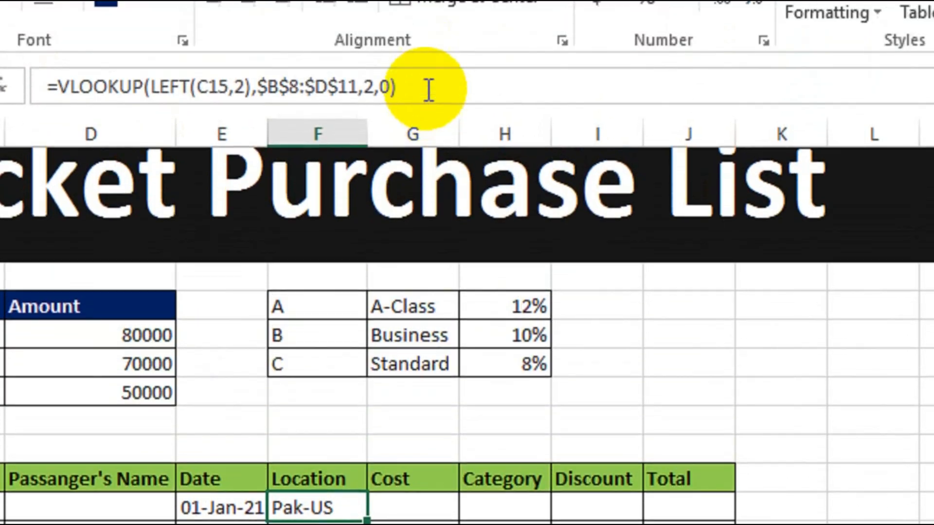
pyautogui.moveTo(427, 89); pyautogui.dragTo(76, 131)
pyautogui.hotkey('ctrl', 'c')
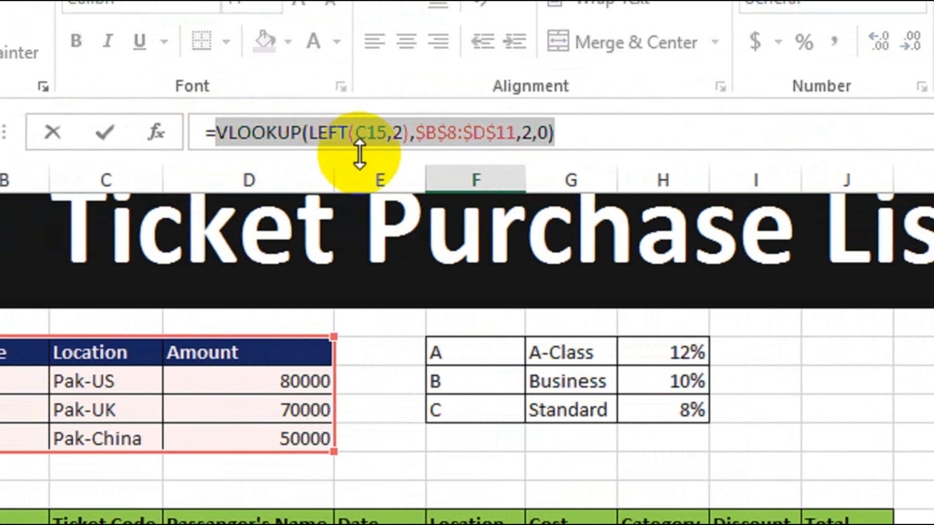
pyautogui.press('Escape')
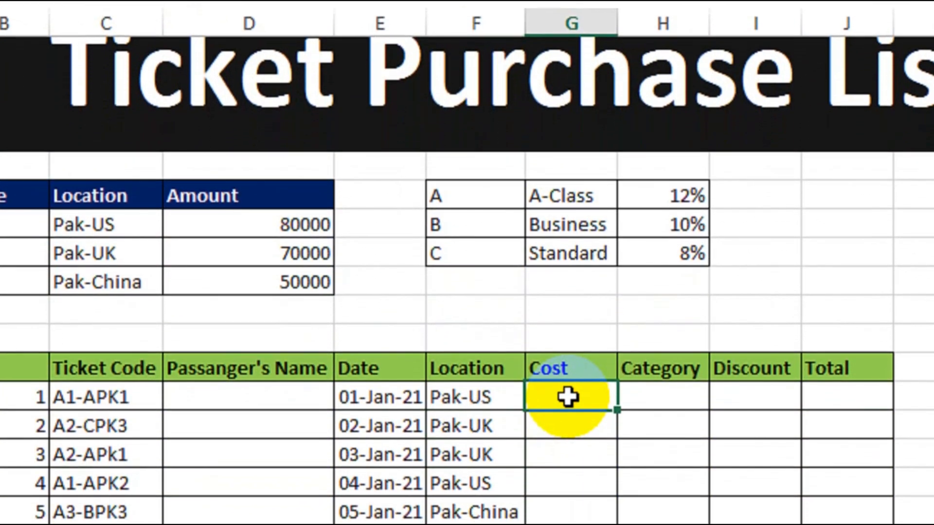
pyautogui.doubleClick(568, 397)
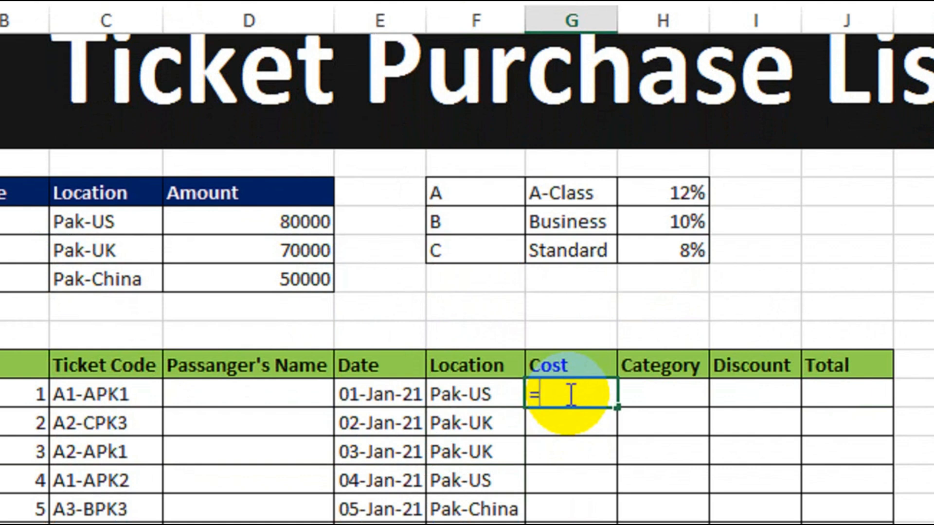
pyautogui.write('=')
pyautogui.hotkey('ctrl', 'v')
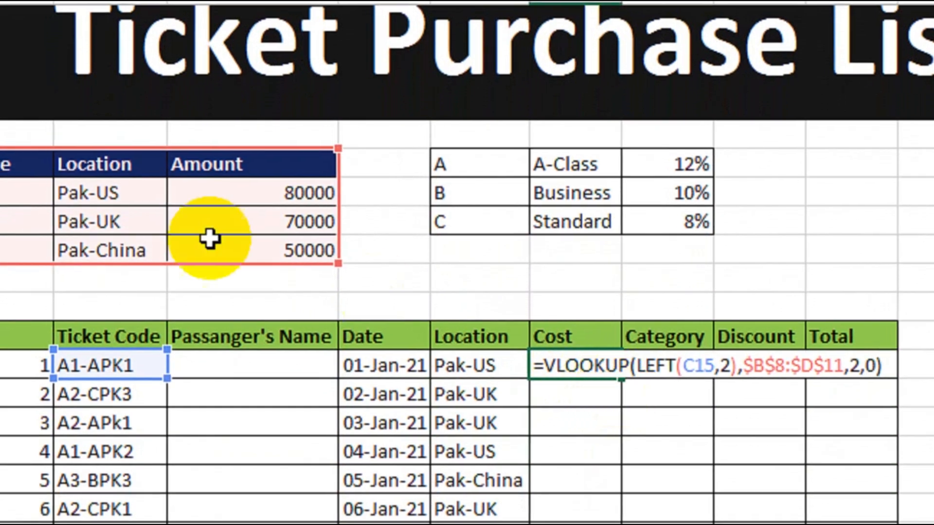
# - Set the column index in the first Cost cell's VLOOKUP to 3 so it returns the amount
pyautogui.click(860, 365)
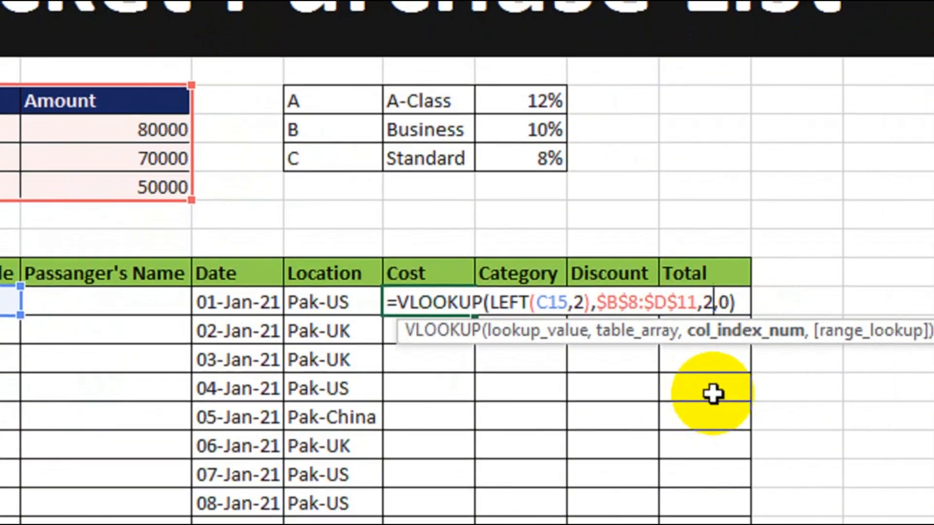
pyautogui.press('BackSpace')
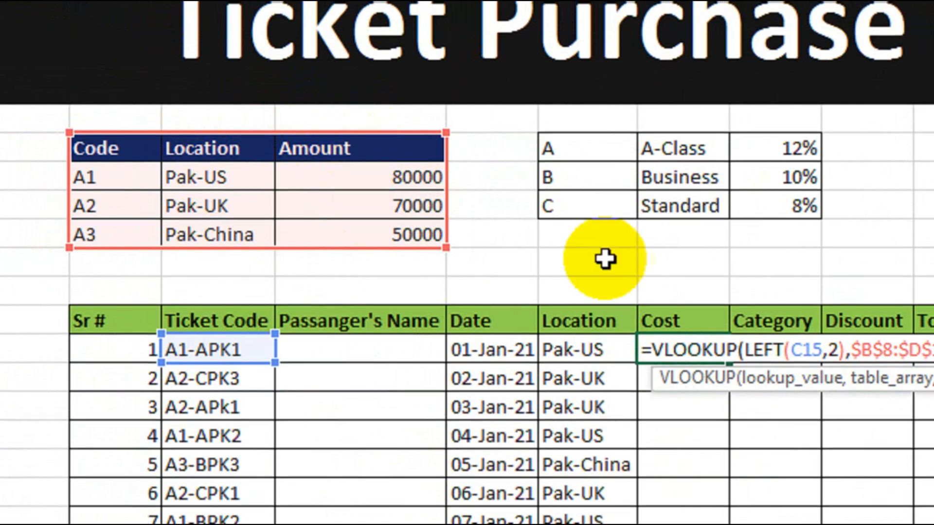
pyautogui.write('3')
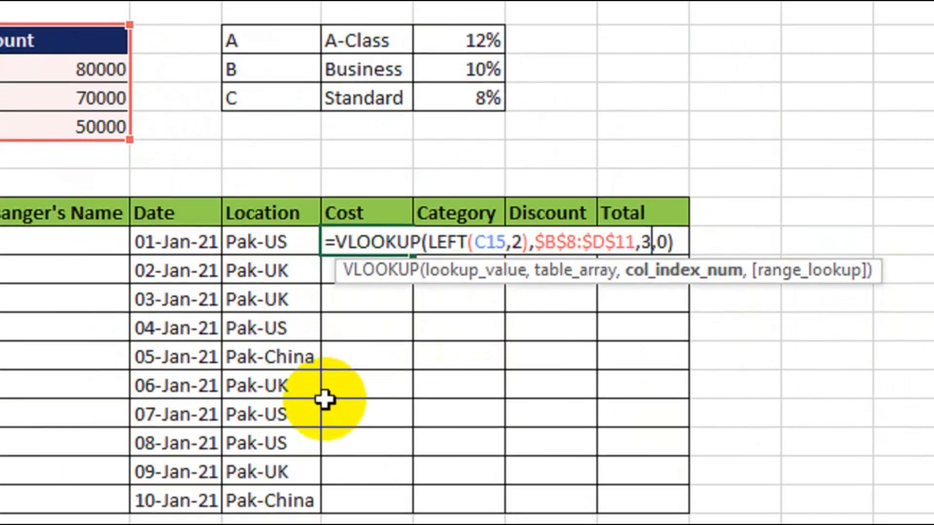
pyautogui.press('Return')
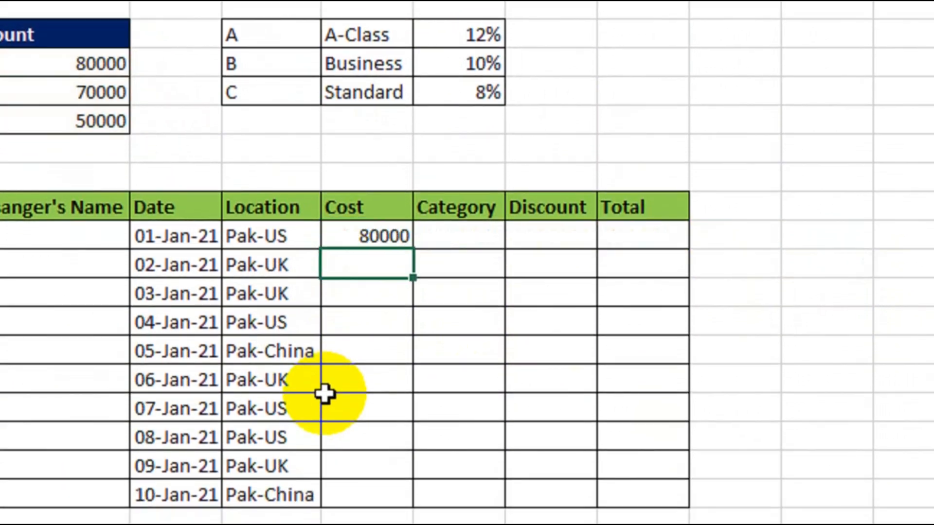
# - Check the first ticket's cost against the location table's amount, and copy the Cost formula down to all ten tickets
pyautogui.click(359, 235)
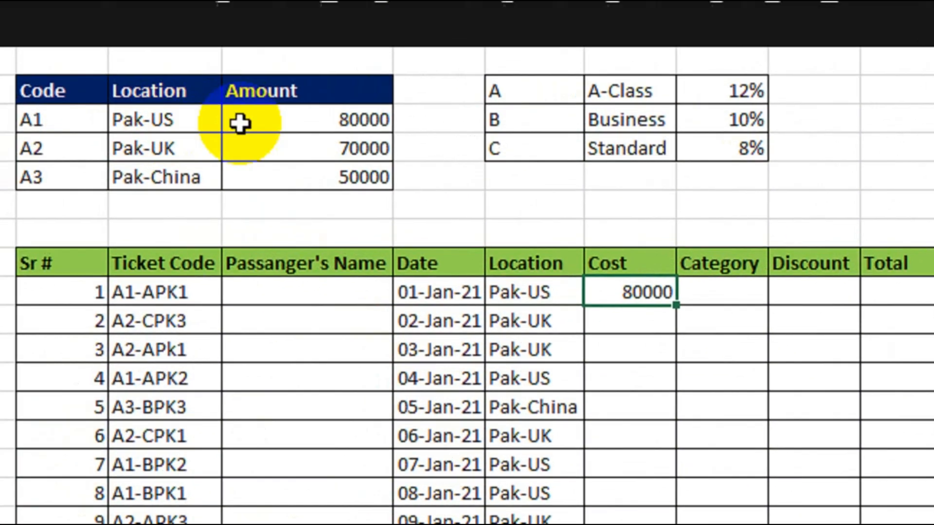
pyautogui.click(103, 65)
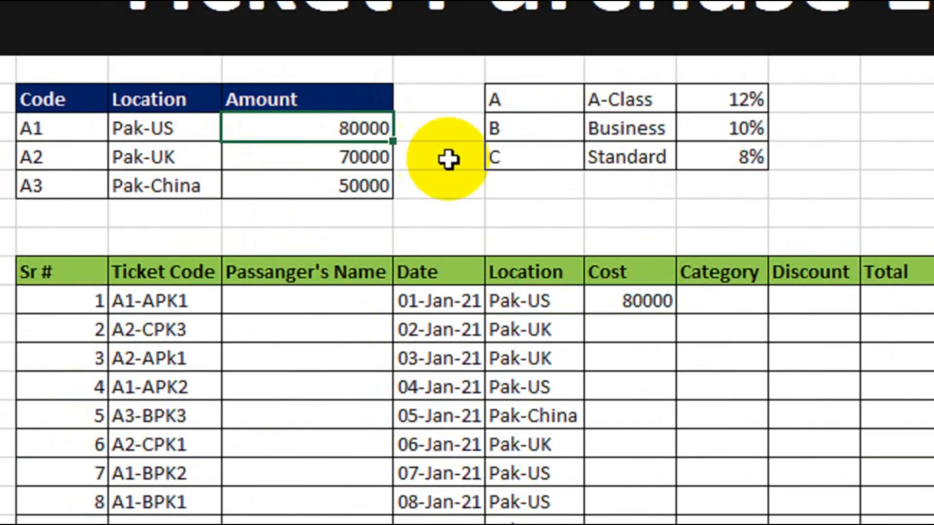
pyautogui.click(627, 301)
pyautogui.moveTo(677, 315); pyautogui.dragTo(651, 505)
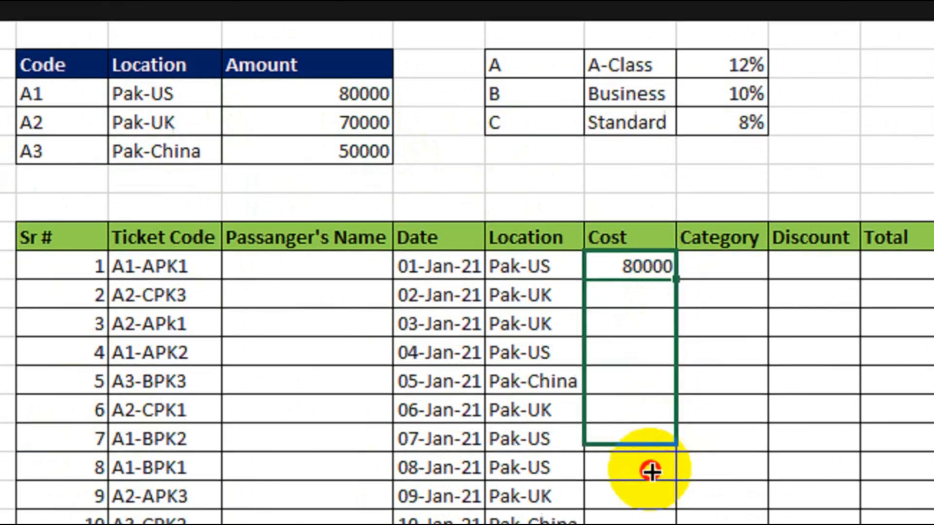
pyautogui.moveTo(651, 472); pyautogui.dragTo(649, 433)
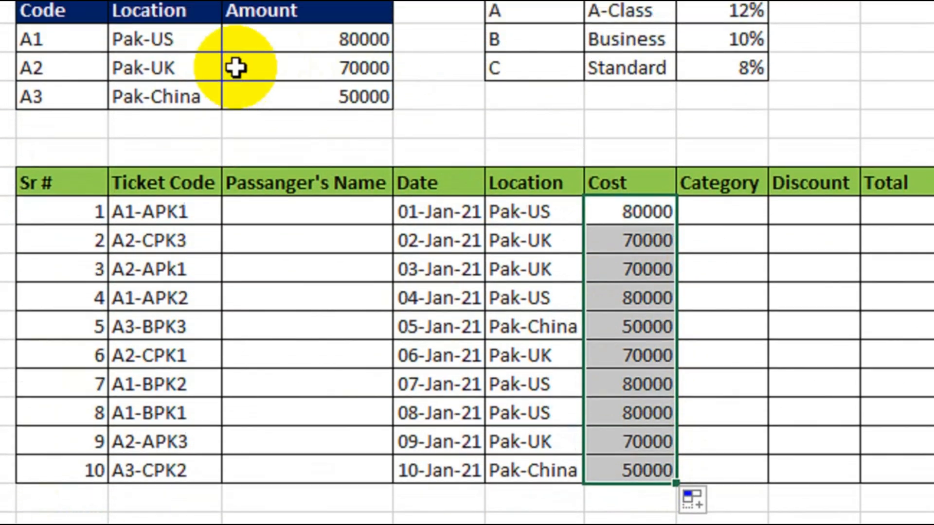
# - Compare the filled costs of tickets 2 and 5 with the amounts for their locations in the location table
pyautogui.click(524, 262)
pyautogui.click(287, 71)
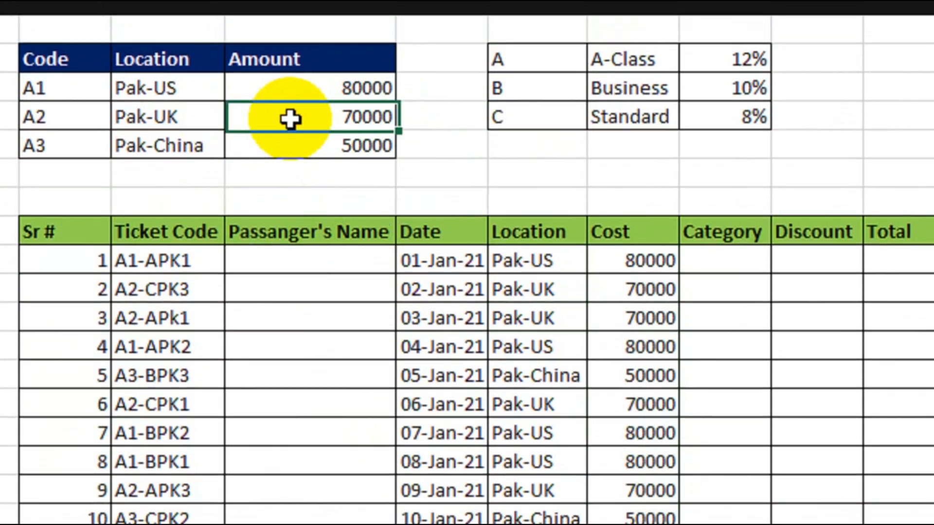
pyautogui.click(617, 291)
pyautogui.click(538, 377)
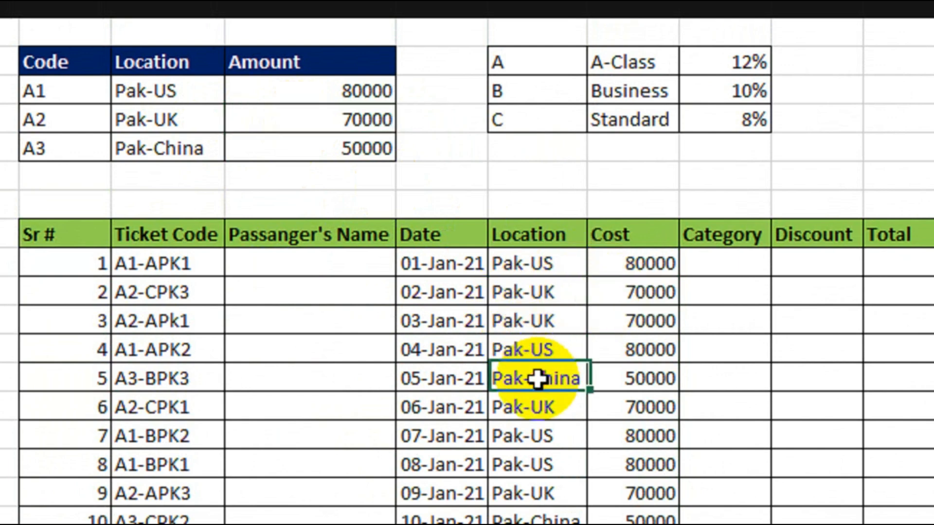
pyautogui.click(599, 378)
pyautogui.click(322, 156)
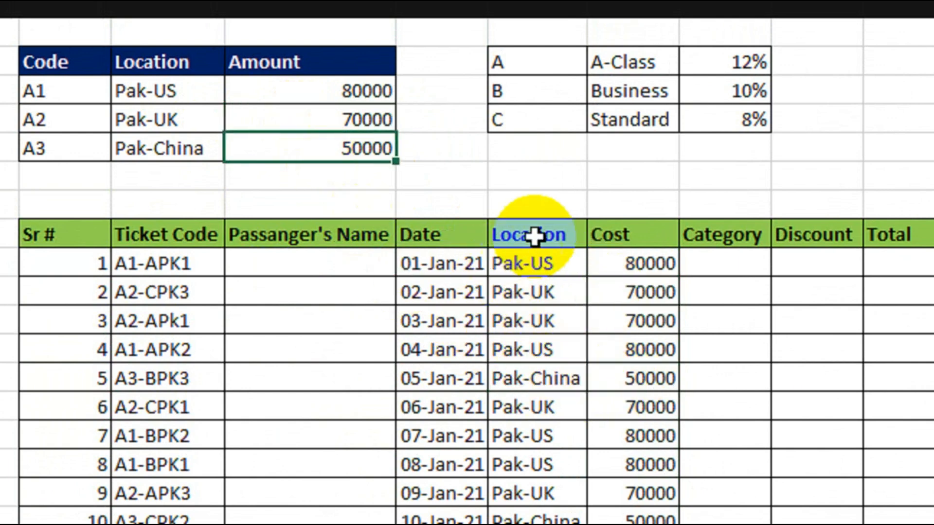
# - Apply the comma number style to the ten Cost values and the three amounts in the location table
pyautogui.moveTo(649, 396); pyautogui.dragTo(650, 513)
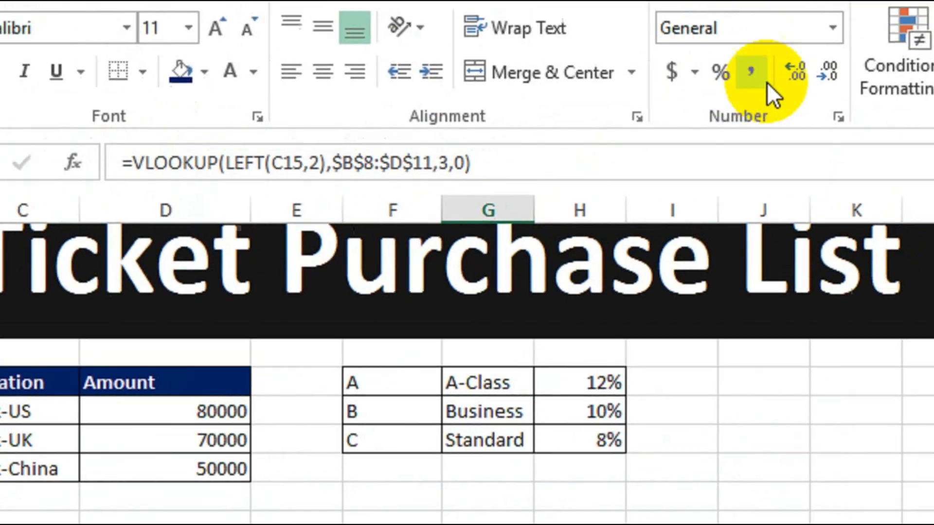
pyautogui.click(714, 114)
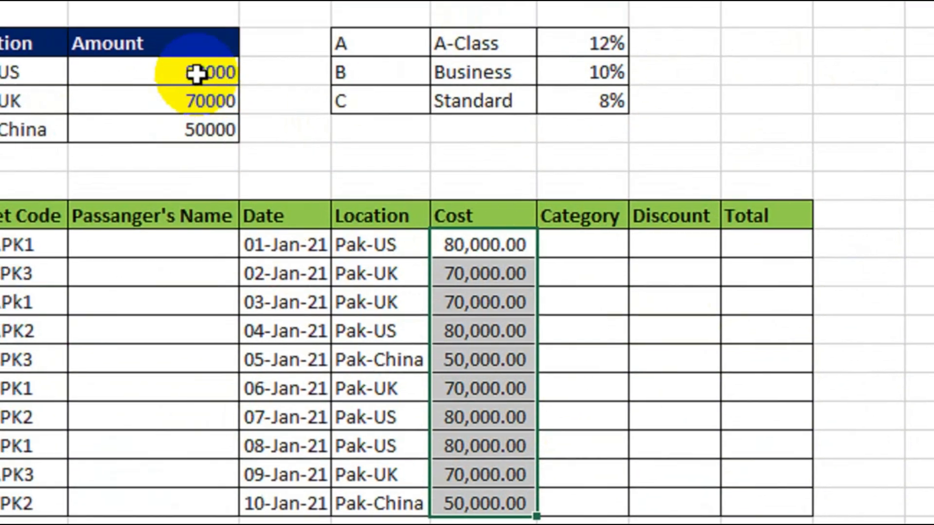
pyautogui.moveTo(168, 456); pyautogui.dragTo(169, 494)
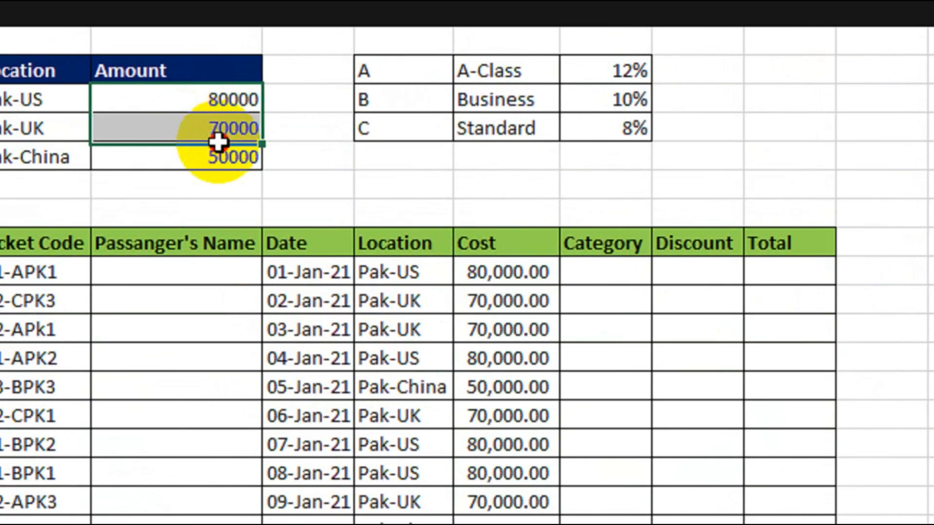
pyautogui.moveTo(218, 143); pyautogui.dragTo(219, 157)
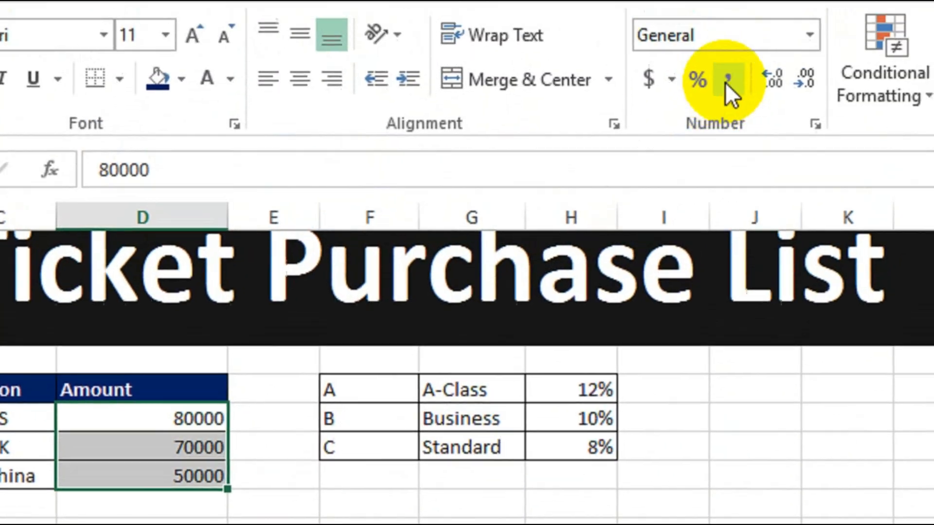
pyautogui.click(725, 84)
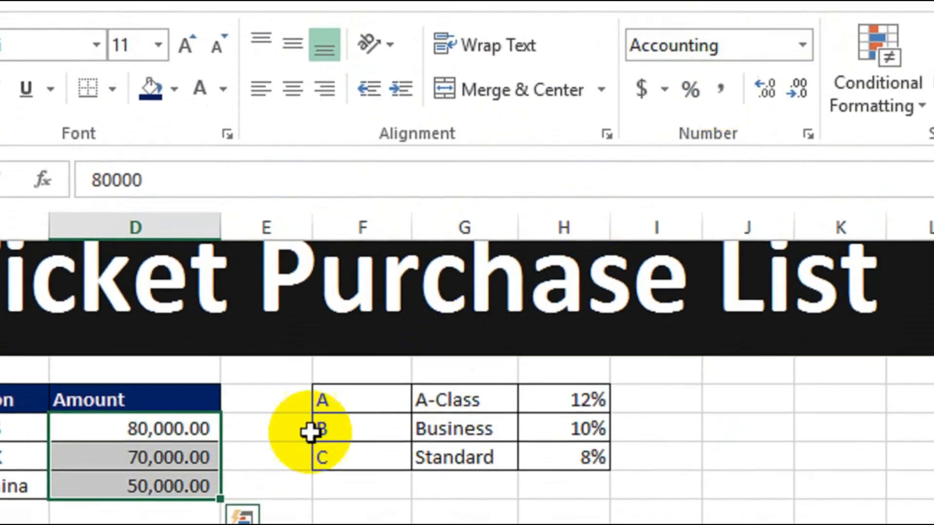
pyautogui.click(156, 518)
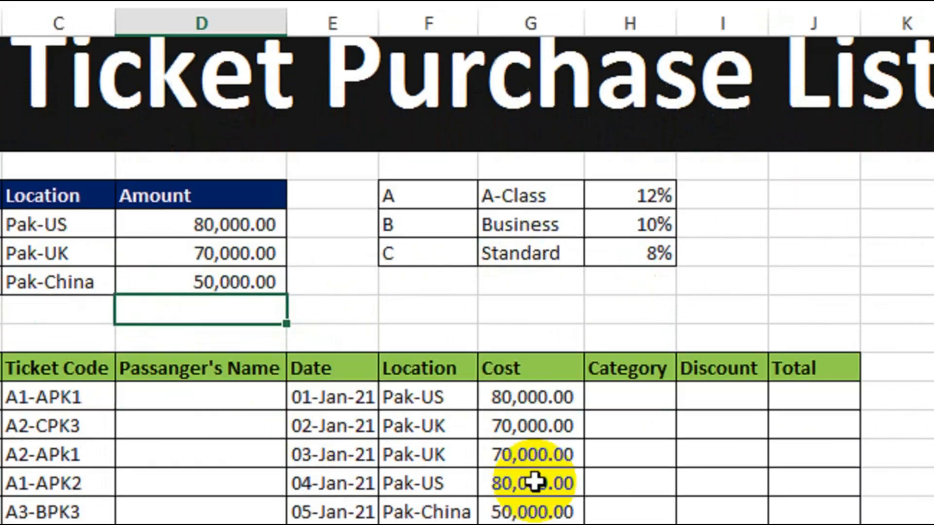
# - Start a VLOOKUP in the first Category cell with MID(C15,4,1) as the lookup value, extracting the ticket code's fourth character
pyautogui.click(645, 399)
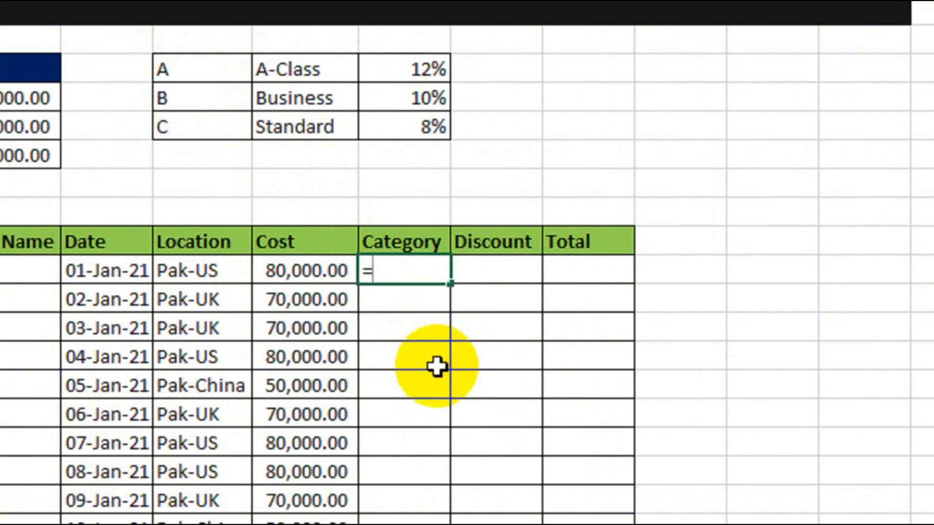
pyautogui.write('vlo')
pyautogui.press('Tab')
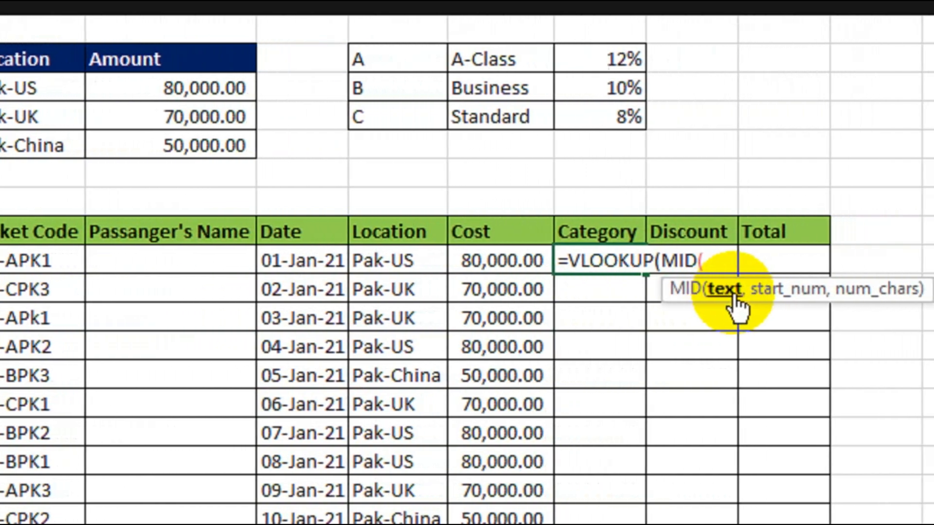
pyautogui.click(180, 261)
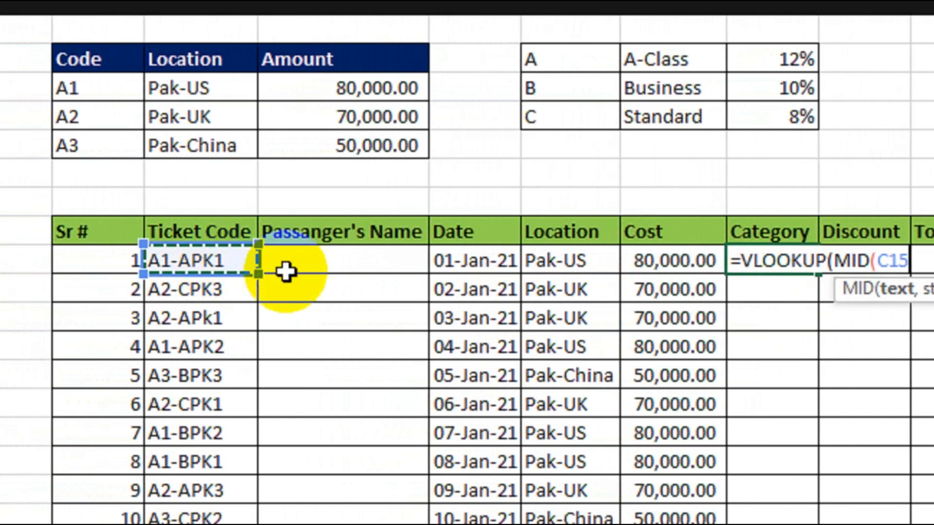
pyautogui.write(',')
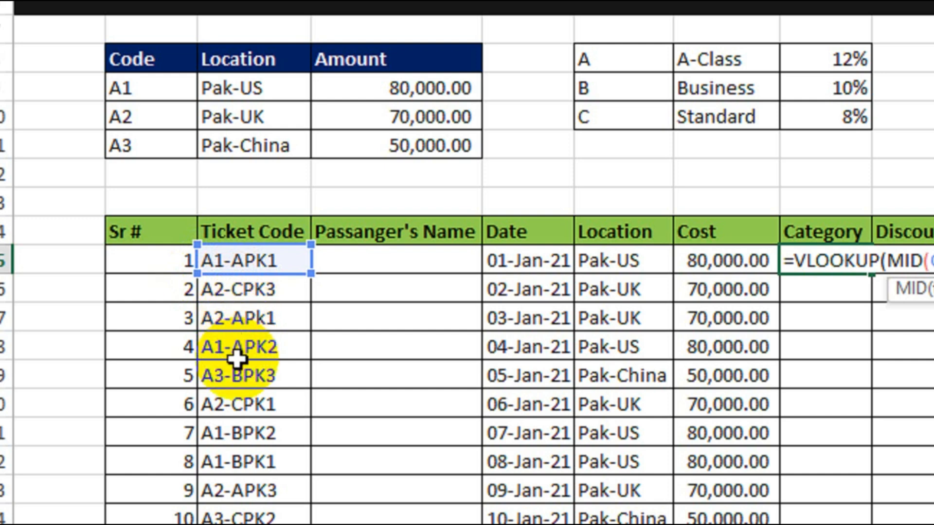
pyautogui.write(',')
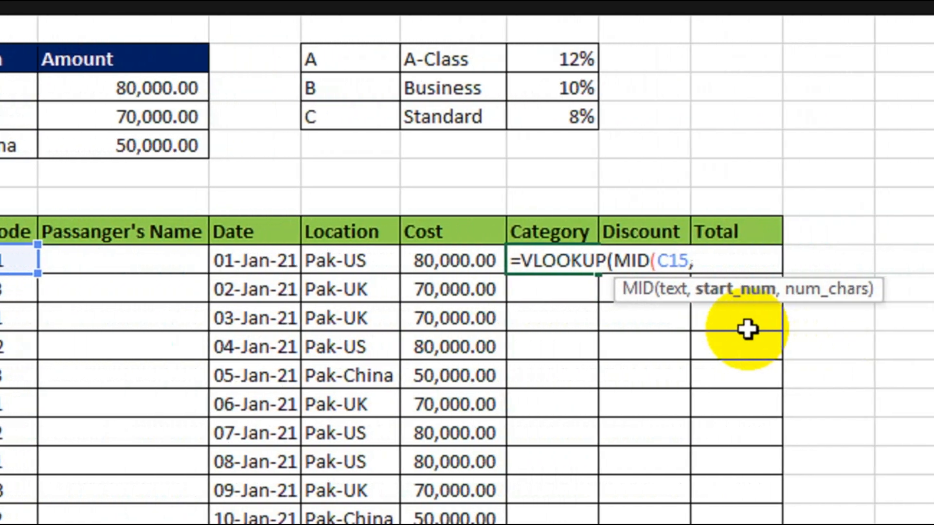
pyautogui.write('4,')
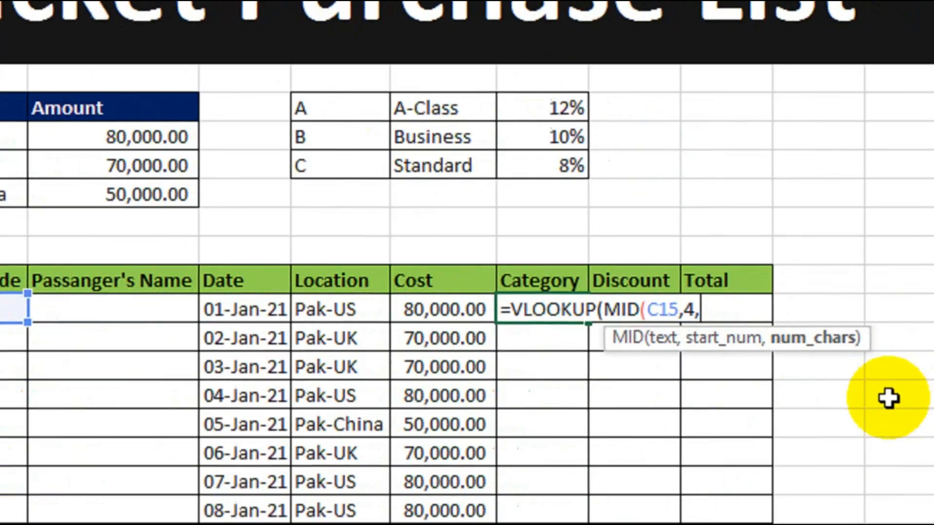
pyautogui.write('1')
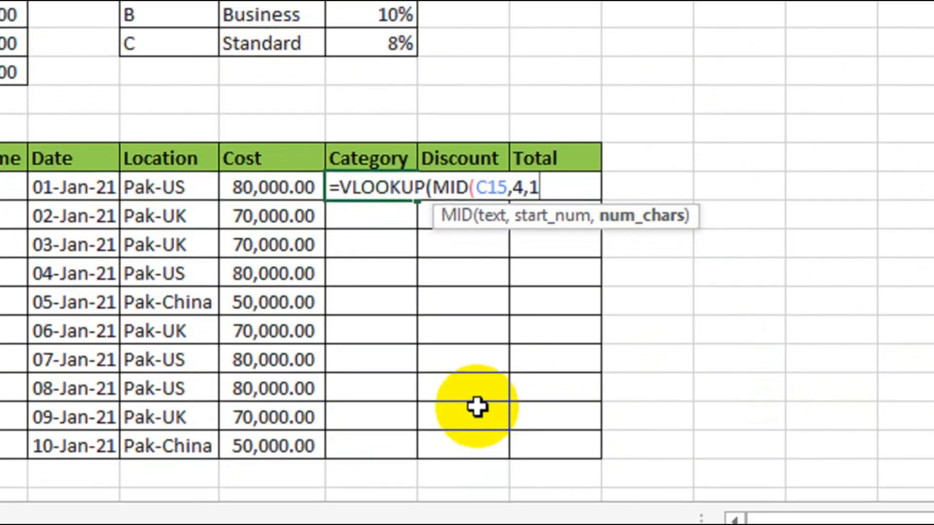
pyautogui.write('),')
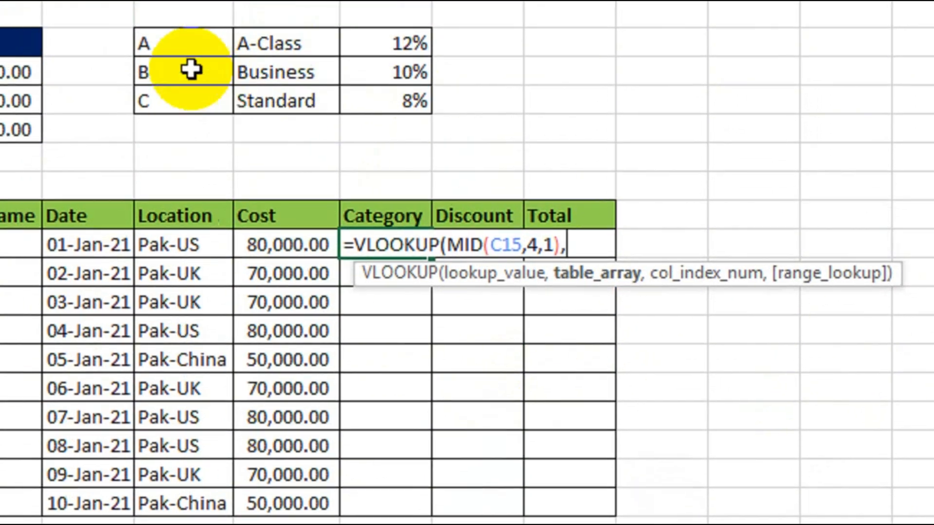
# - Complete the Category VLOOKUP with the absolute class table range $F$8:$H$10, column index 2 and exact match 0
pyautogui.moveTo(210, 119); pyautogui.dragTo(423, 167)
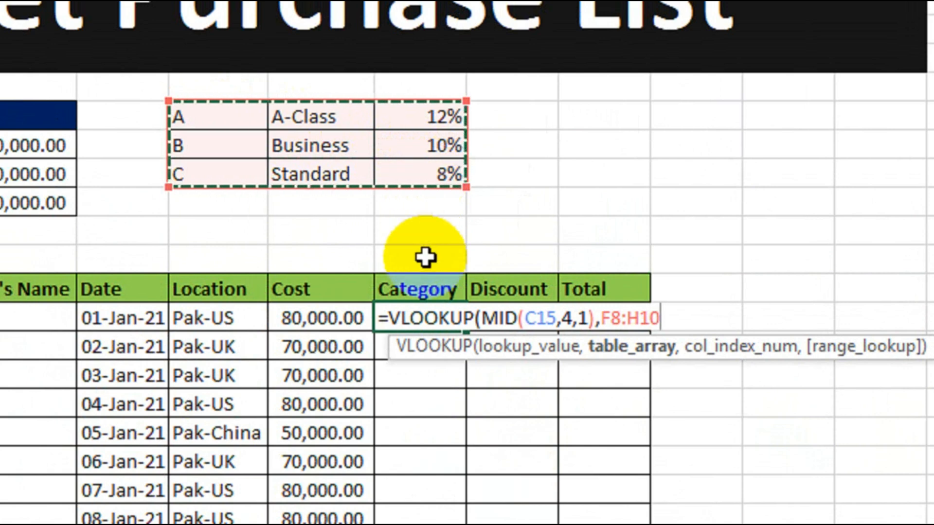
pyautogui.write(',2')
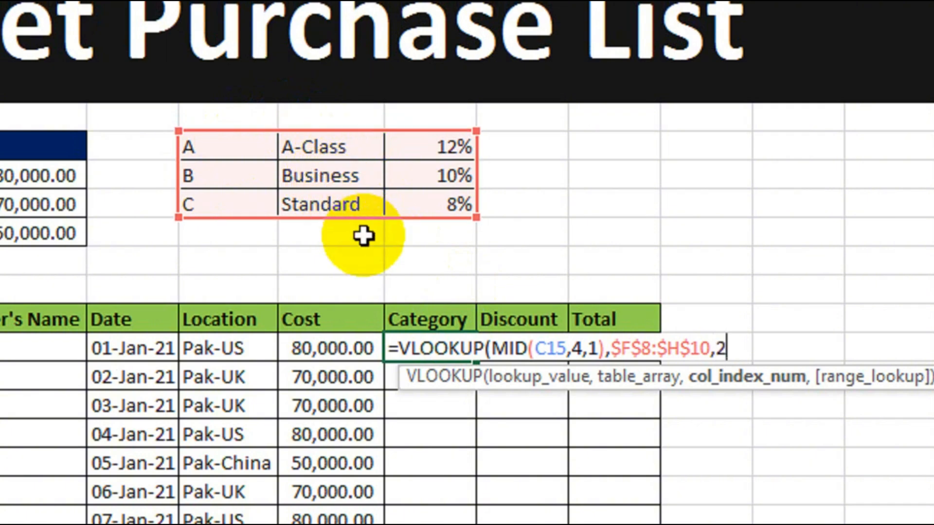
pyautogui.write(',0')
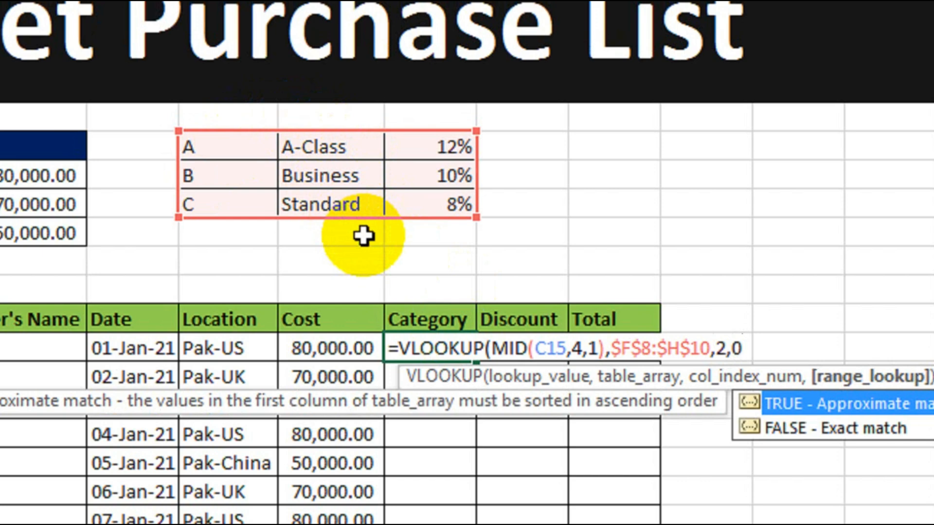
pyautogui.write(')')
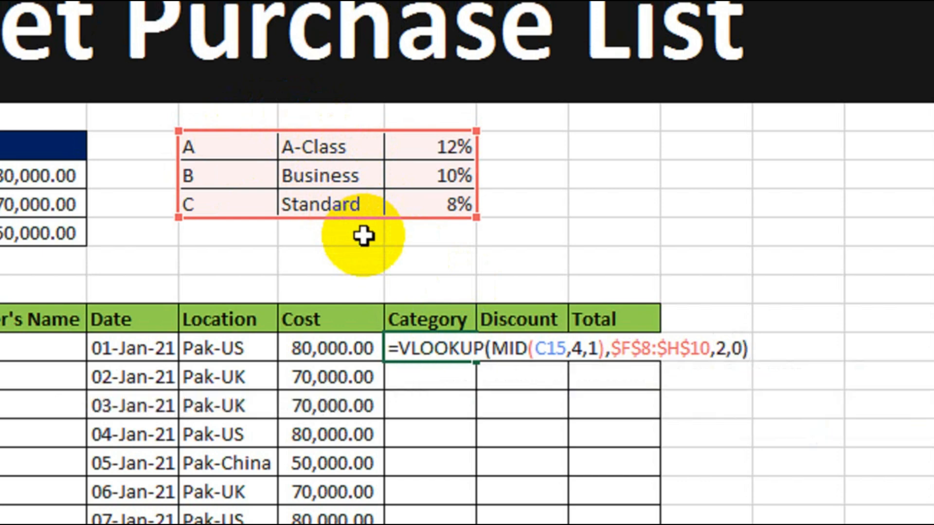
pyautogui.press('Return')
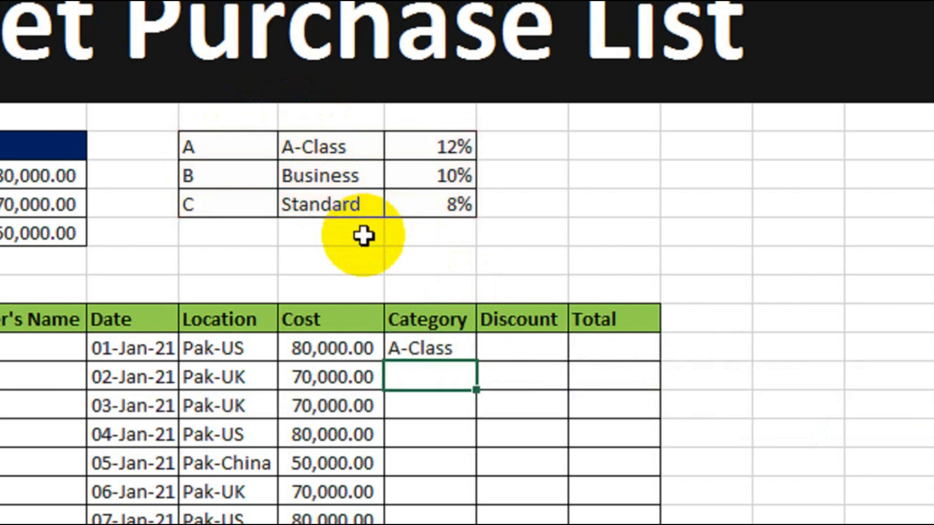
# - Copy the Category formula down to all ten tickets and check the filled categories against the ticket codes
pyautogui.click(411, 347)
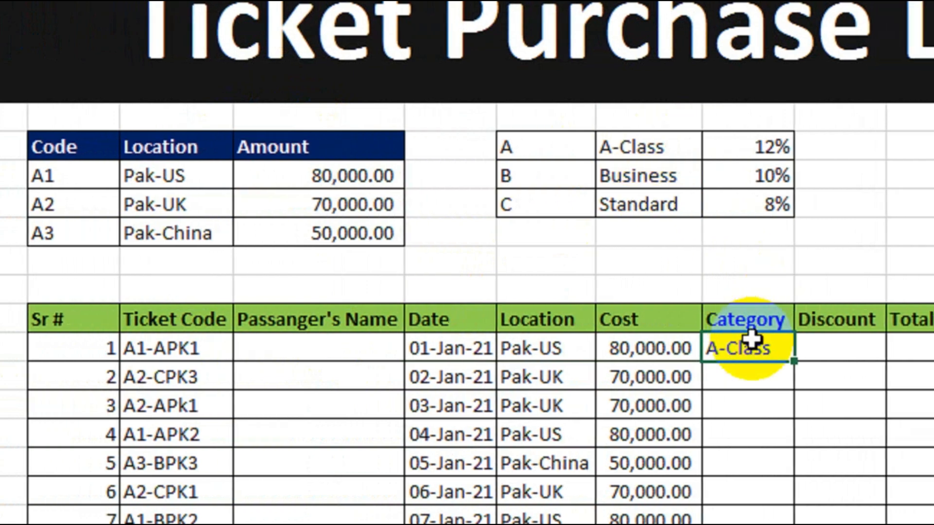
pyautogui.moveTo(794, 361); pyautogui.dragTo(708, 417)
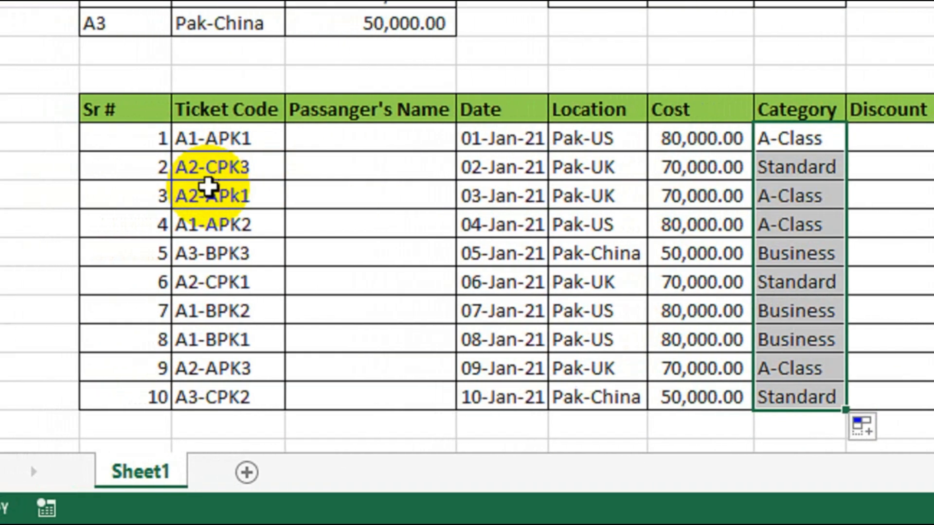
pyautogui.click(208, 187)
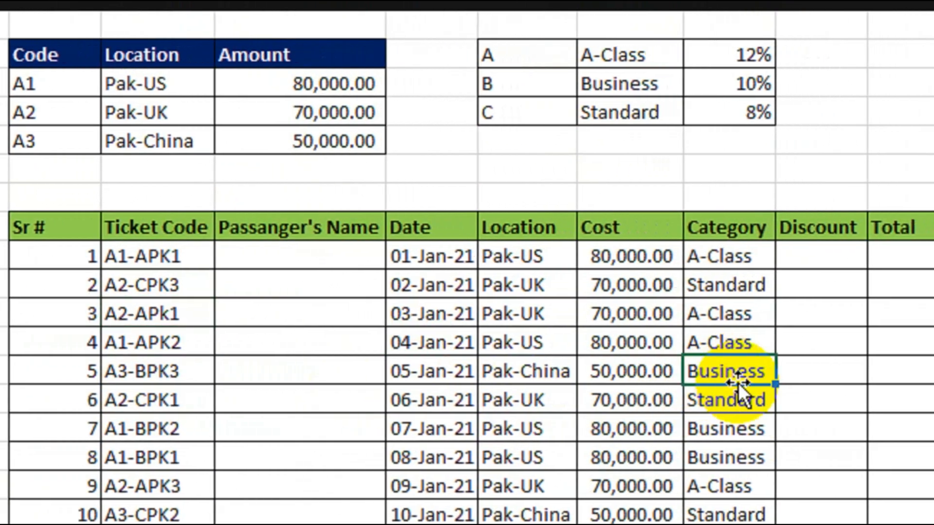
pyautogui.click(783, 379)
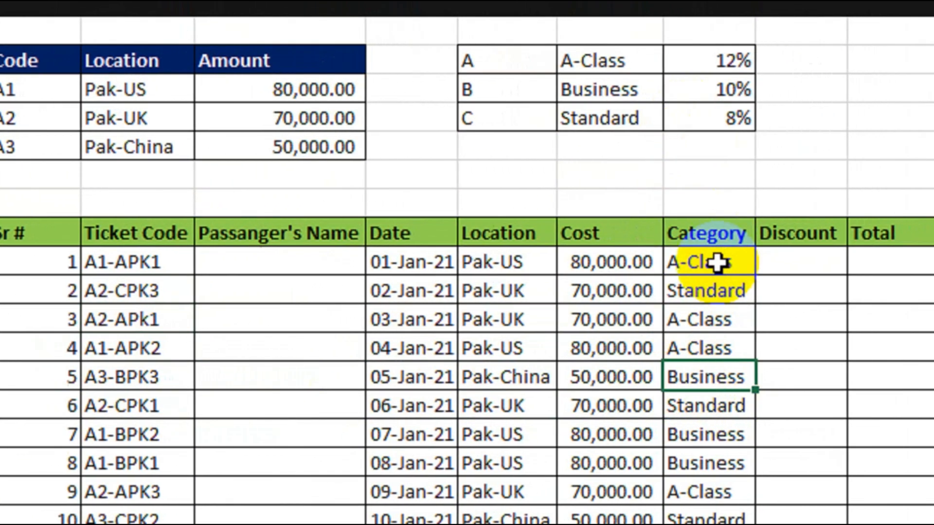
pyautogui.moveTo(718, 258); pyautogui.dragTo(717, 513)
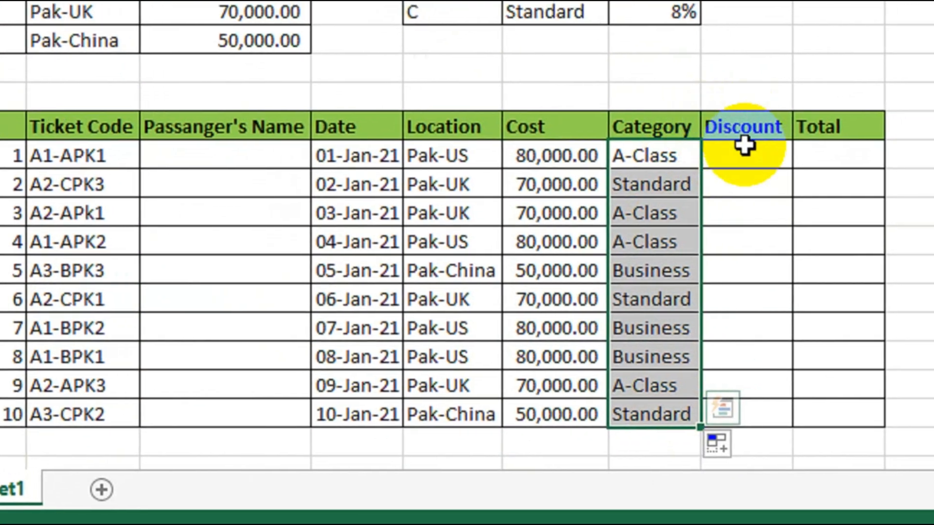
# - Reuse the first Category cell's VLOOKUP formula in the first Discount cell, keeping its MID(C15,4,1) lookup and $F$8:$H$10 range
pyautogui.click(766, 142)
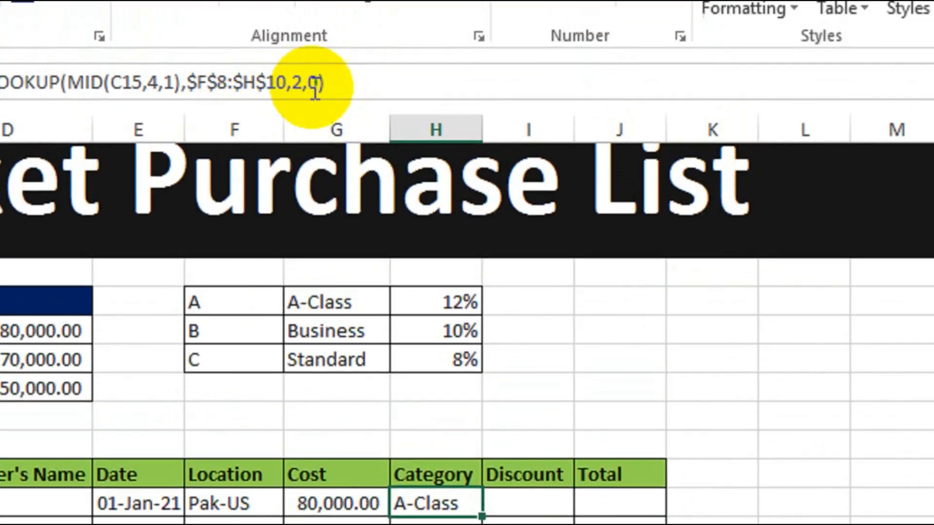
pyautogui.moveTo(340, 83); pyautogui.dragTo(99, 131)
pyautogui.hotkey('ctrl', 'c')
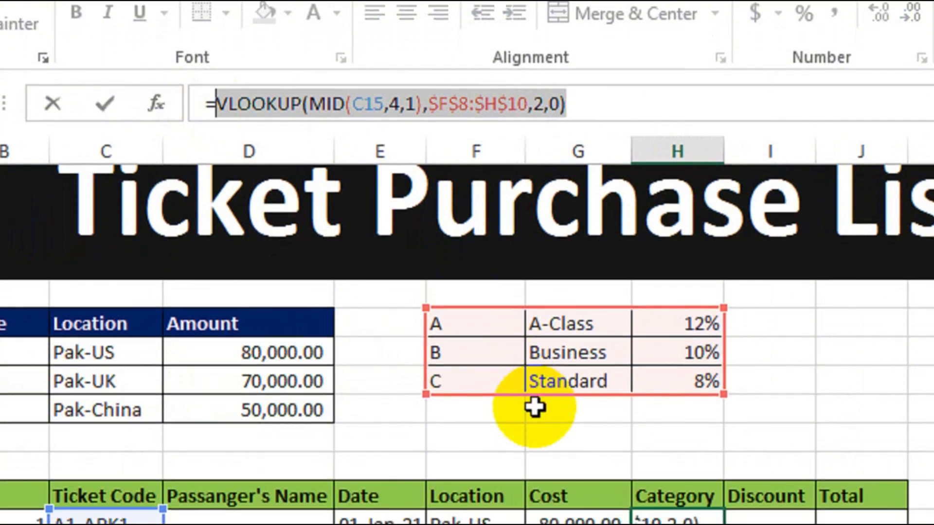
pyautogui.press('Return')
pyautogui.click(779, 523)
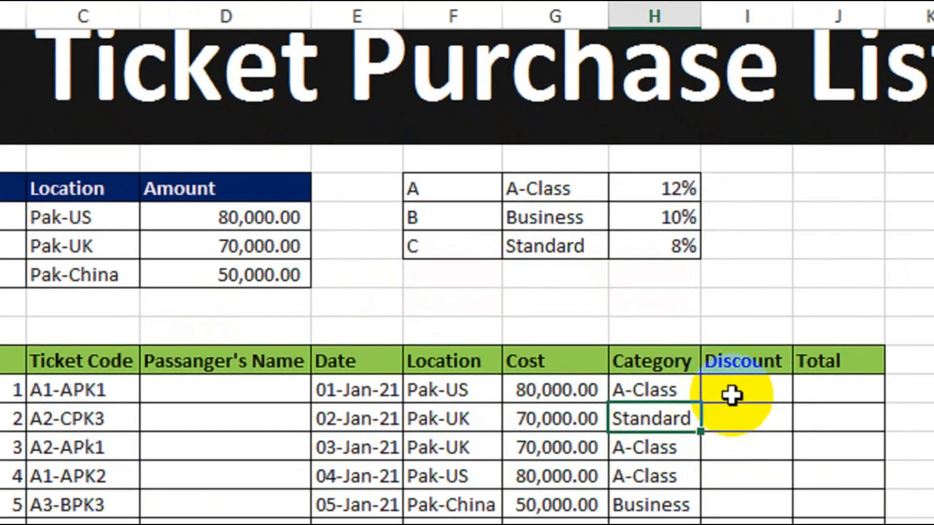
pyautogui.write('=')
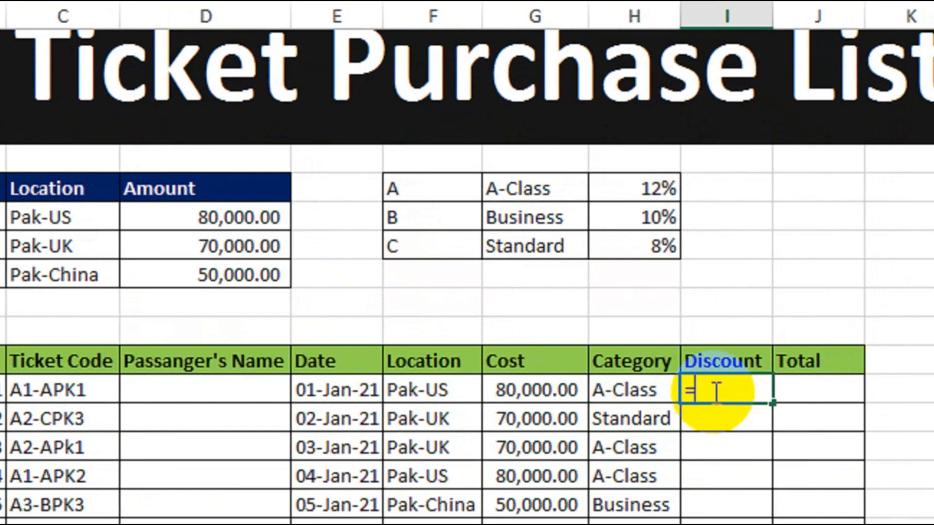
pyautogui.hotkey('ctrl', 'v')
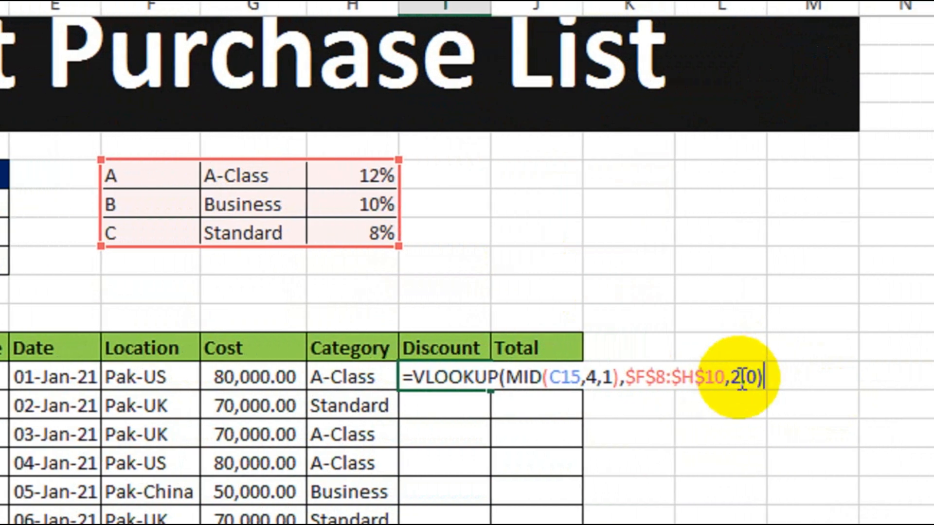
# - Change the column index in the first Discount cell's VLOOKUP to 3 and enter the formula
pyautogui.click(805, 378)
pyautogui.press('BackSpace')
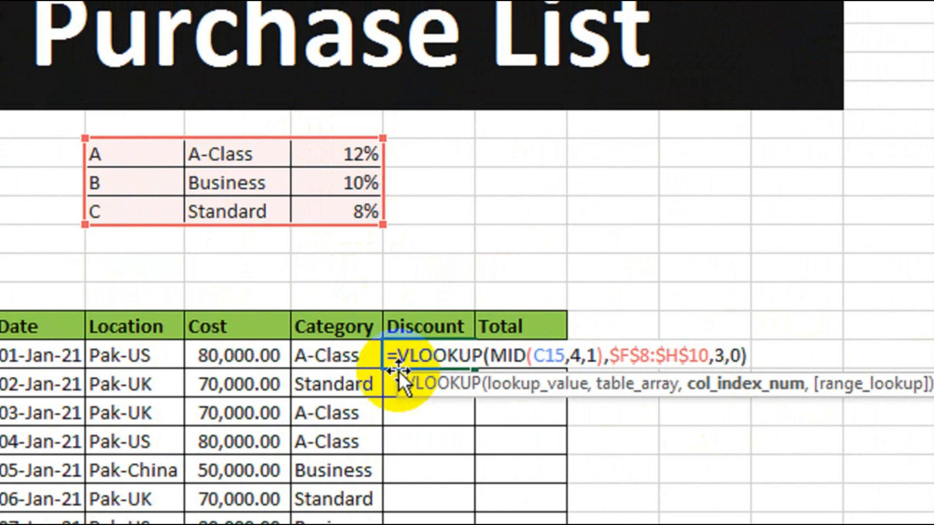
pyautogui.press('Return')
# - Copy the Discount formula down to all ten tickets and check the percentages against each ticket's category
pyautogui.click(422, 355)
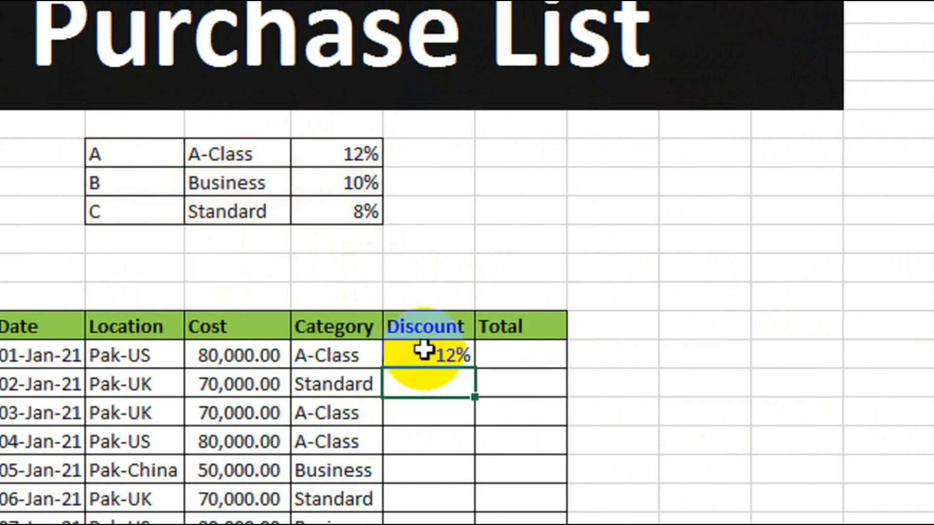
pyautogui.moveTo(472, 368); pyautogui.dragTo(475, 430)
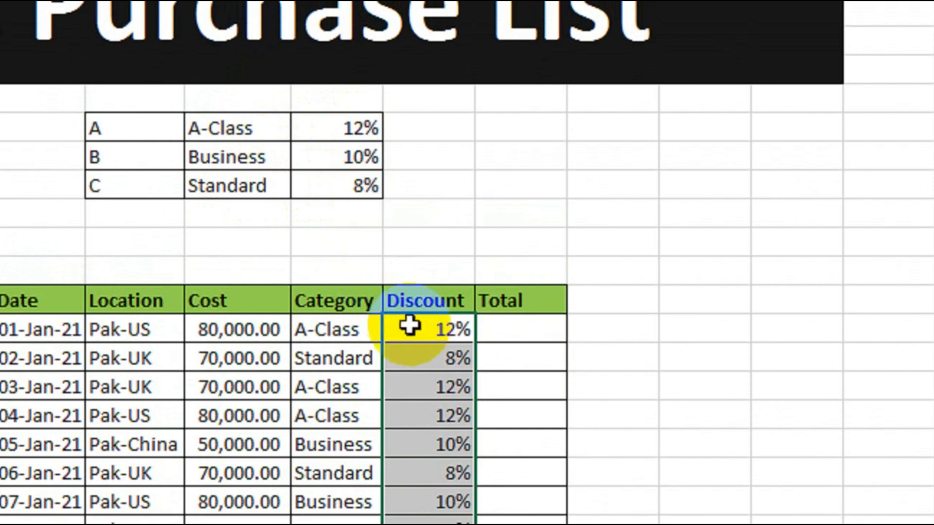
pyautogui.click(422, 363)
pyautogui.click(351, 388)
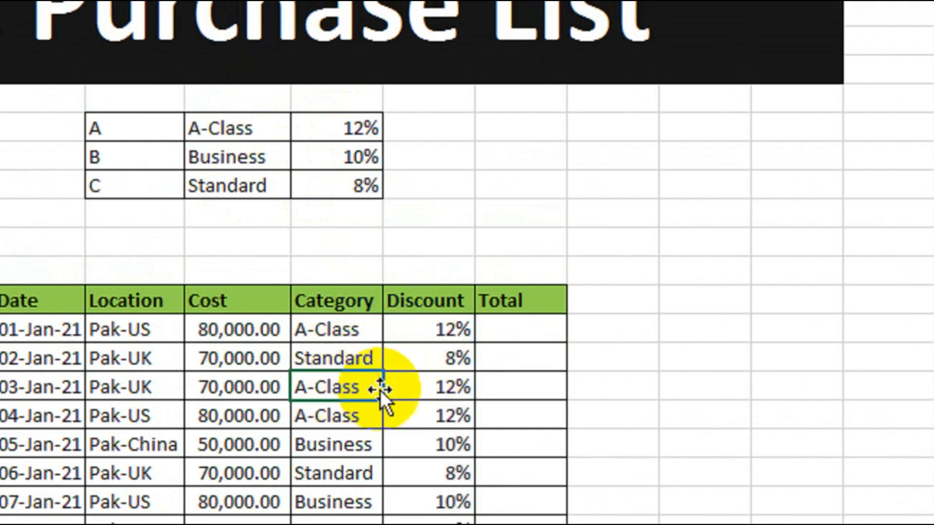
pyautogui.click(433, 389)
pyautogui.scroll(-3, 423, 399)
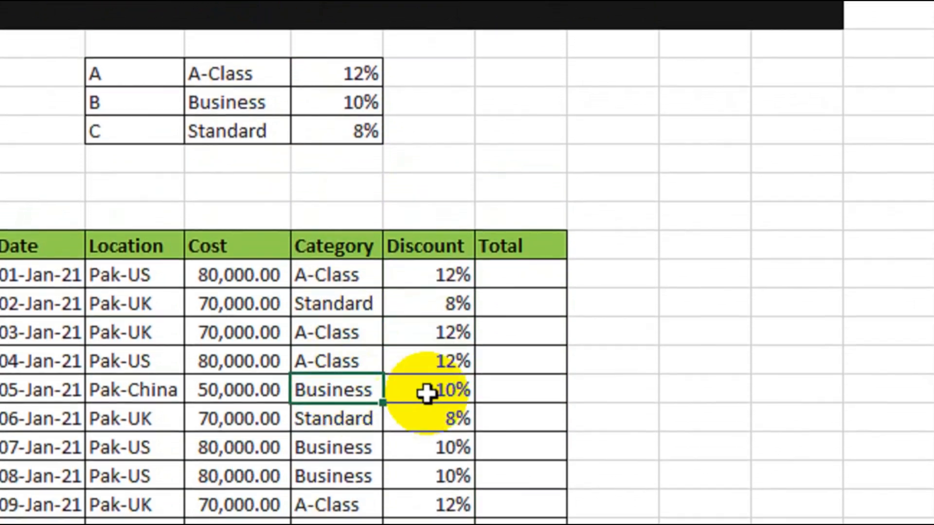
pyautogui.click(426, 392)
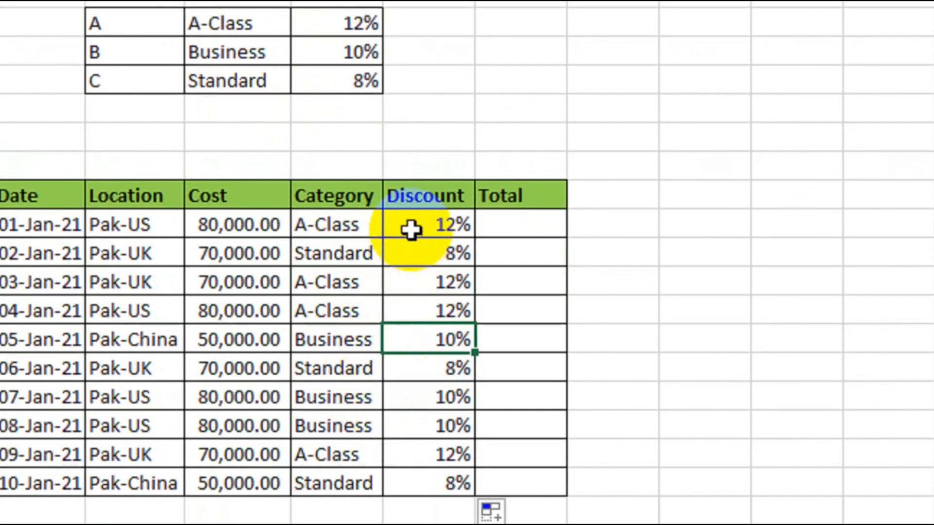
pyautogui.moveTo(412, 265); pyautogui.dragTo(415, 450)
pyautogui.moveTo(415, 410); pyautogui.dragTo(425, 477)
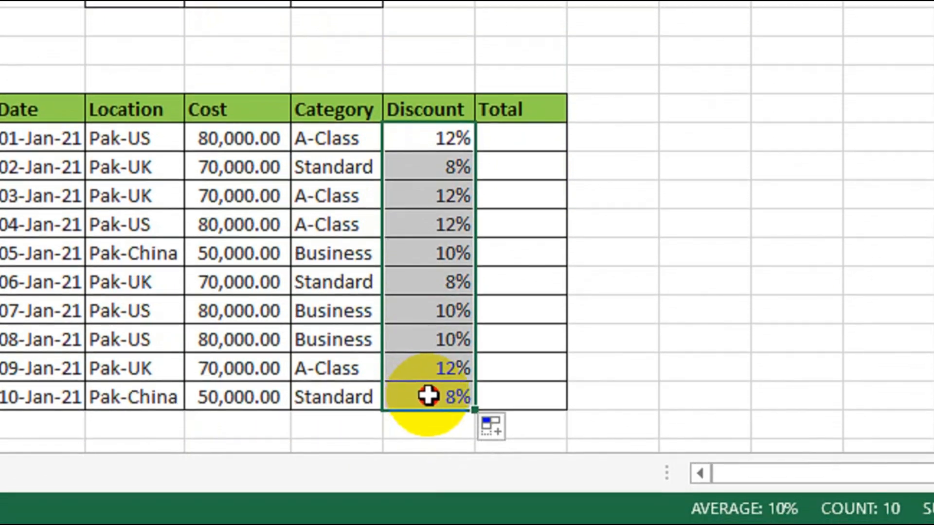
# - Enter the formula =G15-(G15*I15) in the first Total cell to subtract the discount from the cost
pyautogui.click(517, 141)
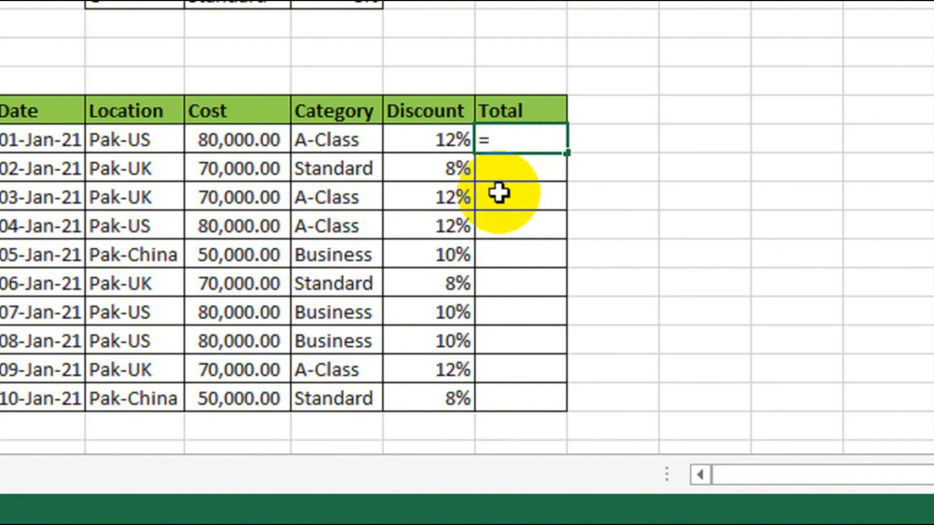
pyautogui.click(236, 130)
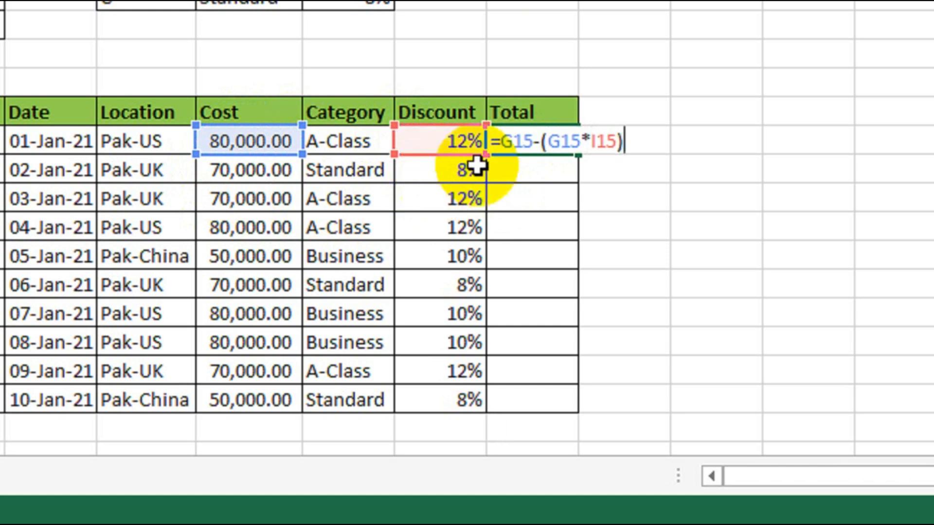
pyautogui.click(528, 147)
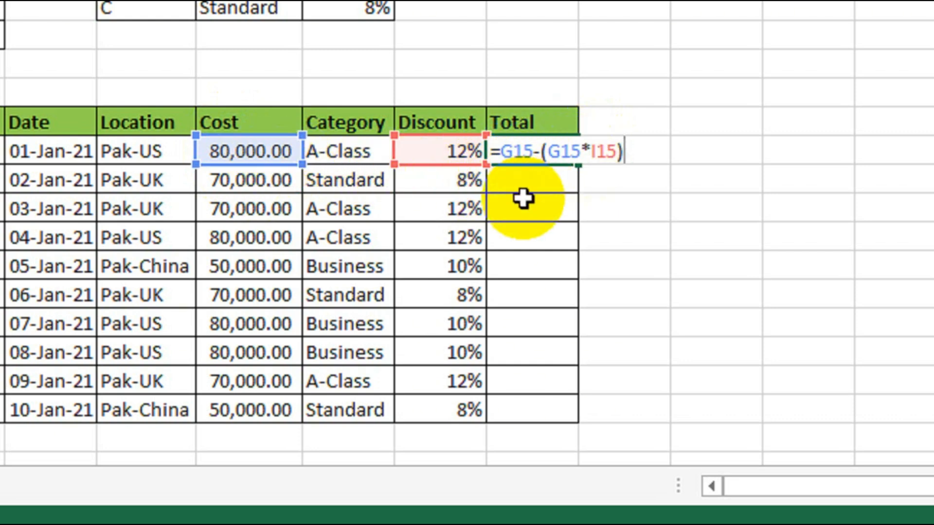
pyautogui.press('Return')
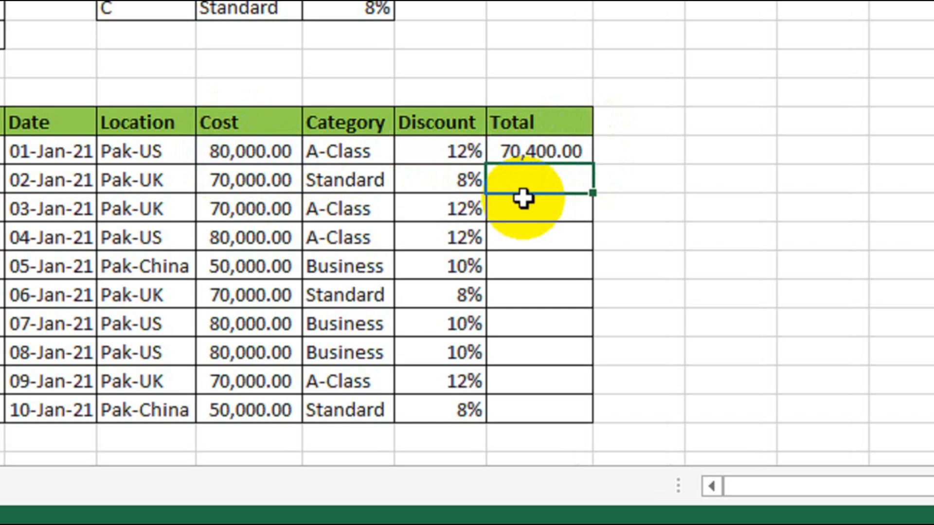
# - Copy the Total formula down to all ten tickets and check the totals against the costs and discounts
pyautogui.click(553, 161)
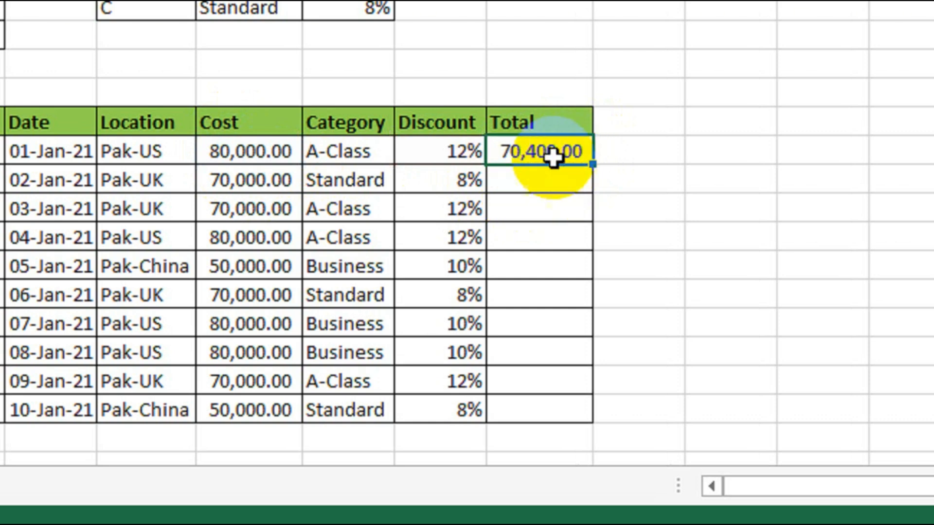
pyautogui.click(269, 156)
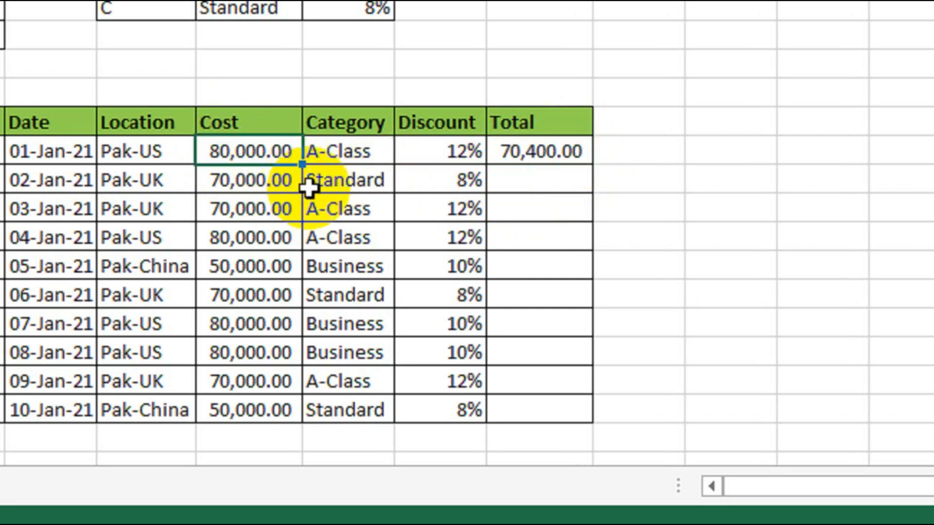
pyautogui.click(456, 157)
pyautogui.click(544, 158)
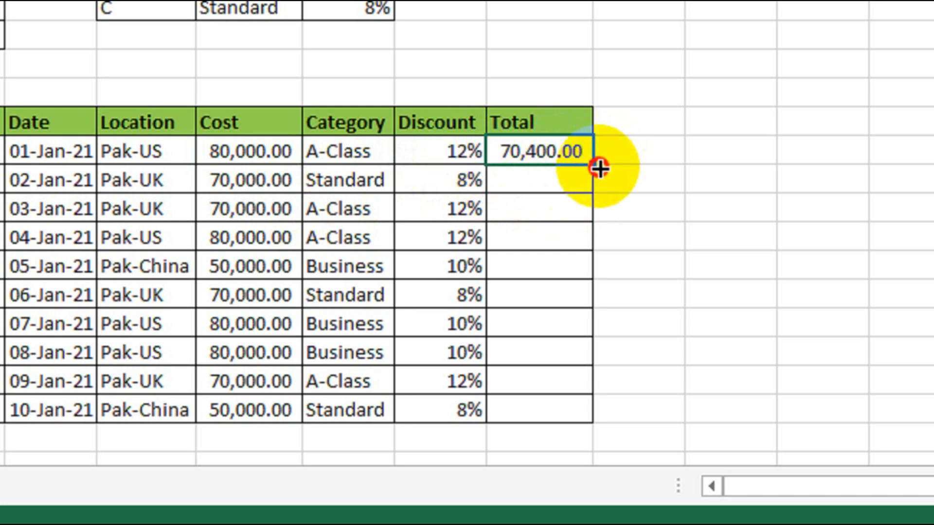
pyautogui.moveTo(592, 166); pyautogui.dragTo(598, 407)
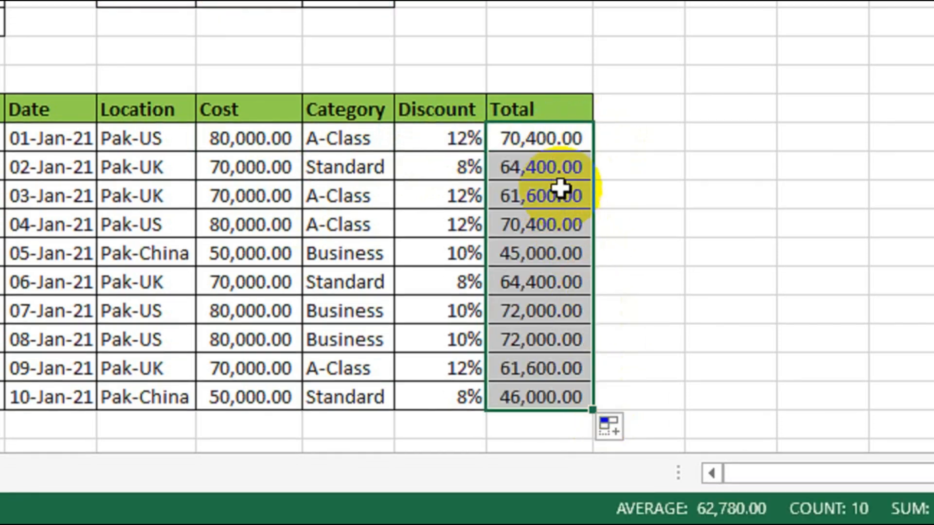
pyautogui.click(511, 168)
pyautogui.click(275, 167)
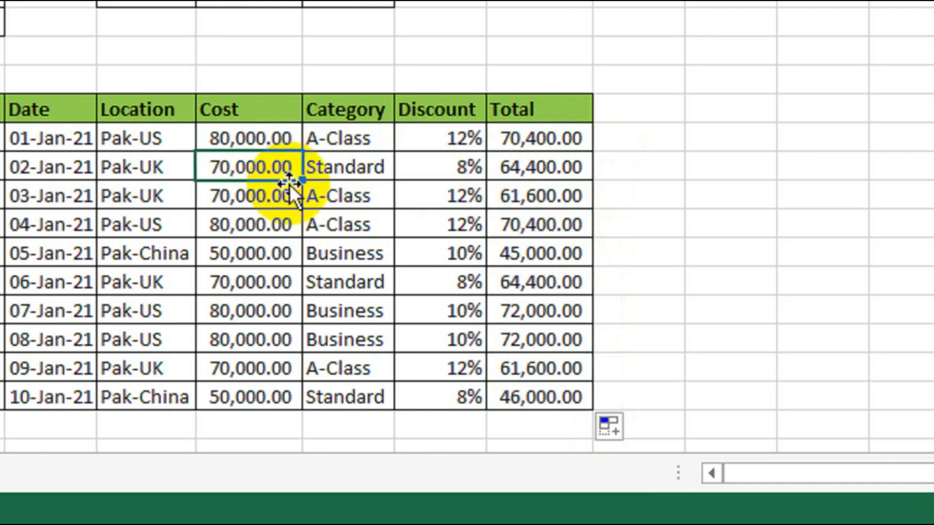
pyautogui.click(479, 173)
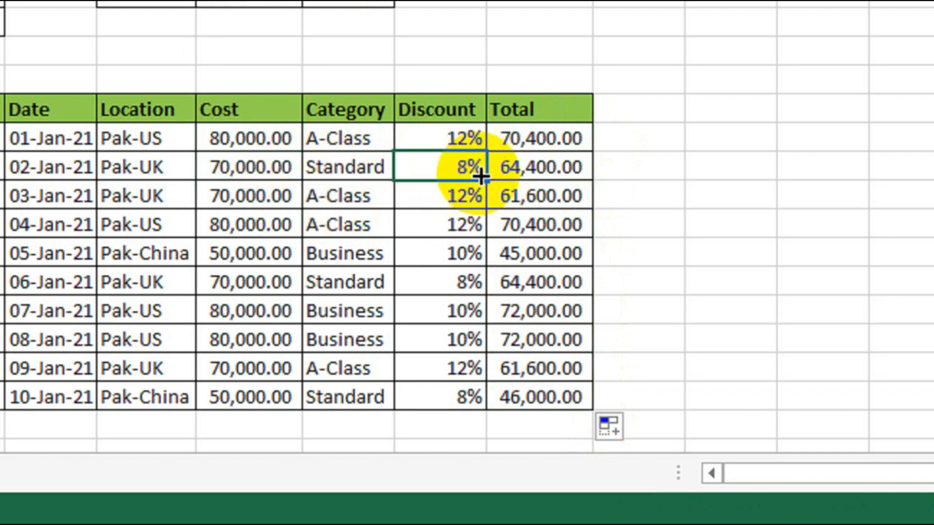
pyautogui.click(572, 176)
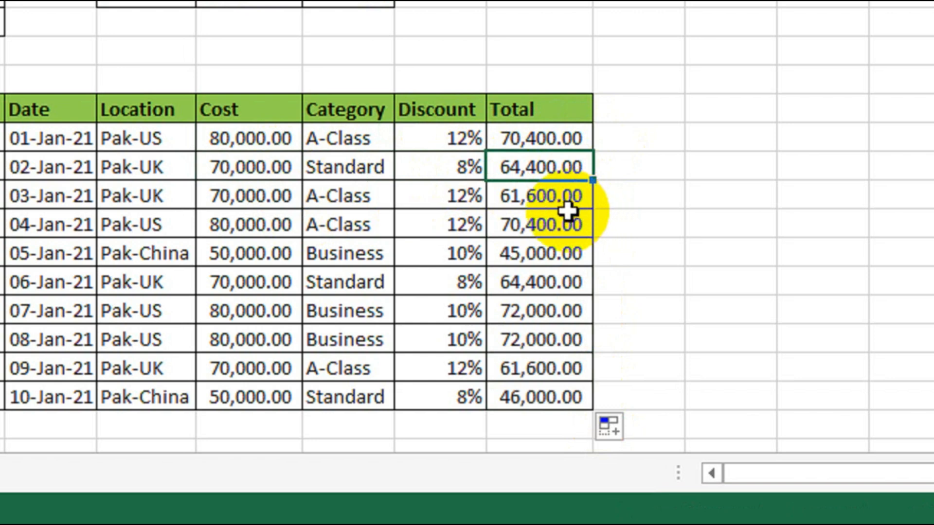
pyautogui.moveTo(548, 134); pyautogui.dragTo(543, 398)
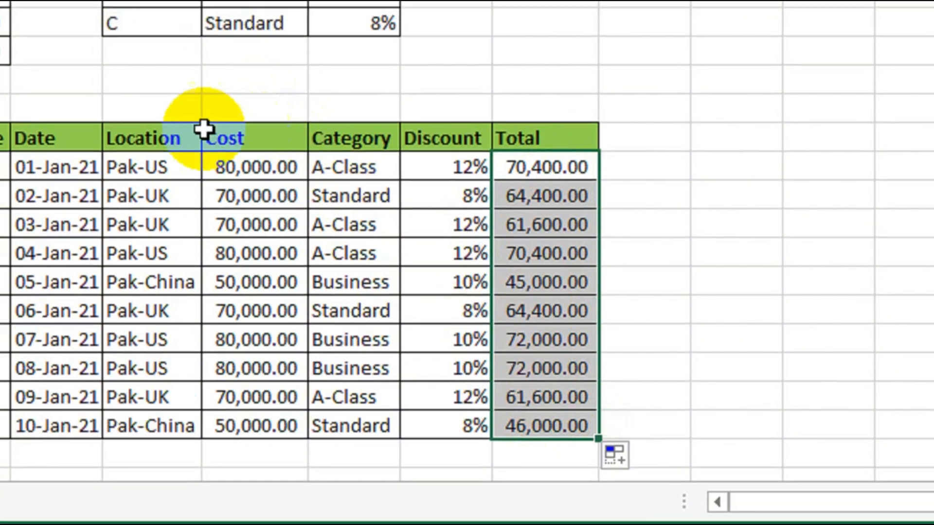
pyautogui.click(129, 125)
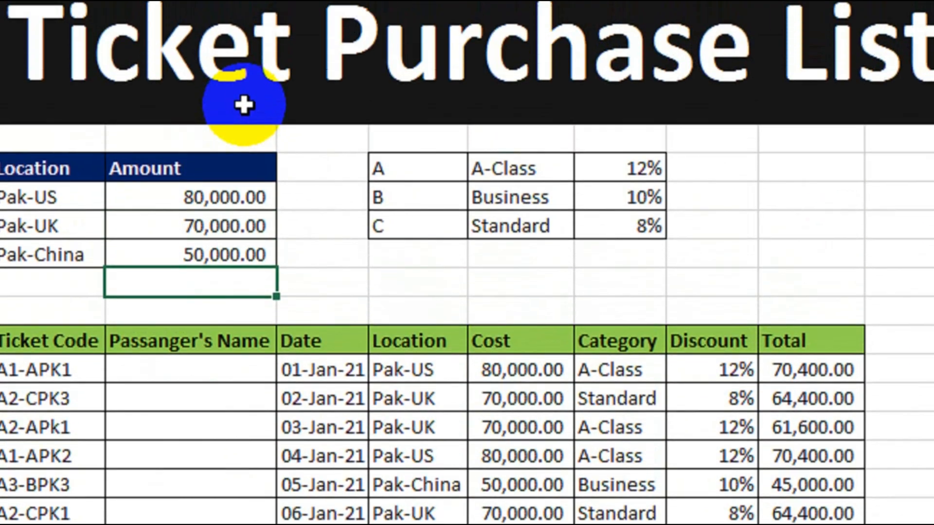